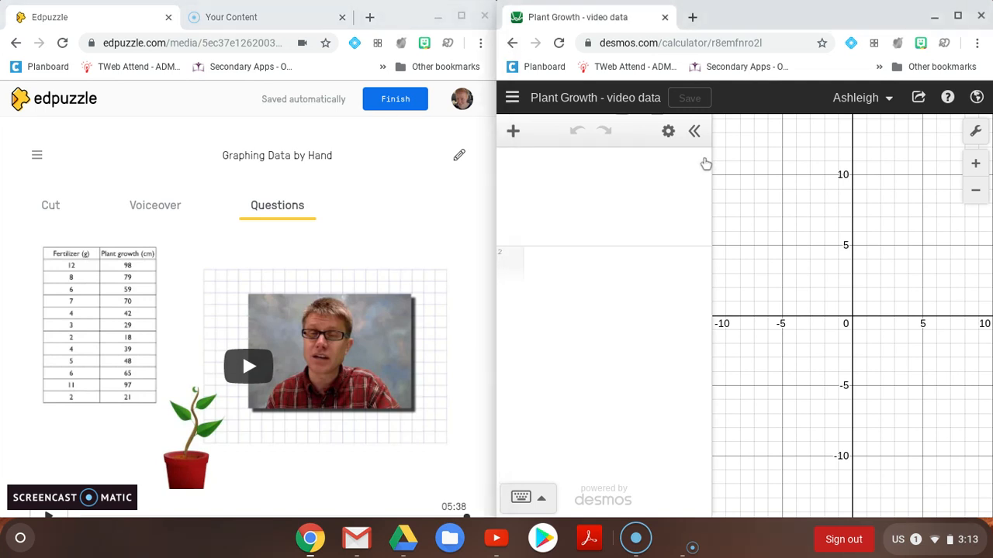
Step: Insert a new table into the Plant Growth - video data graph
click(682, 42)
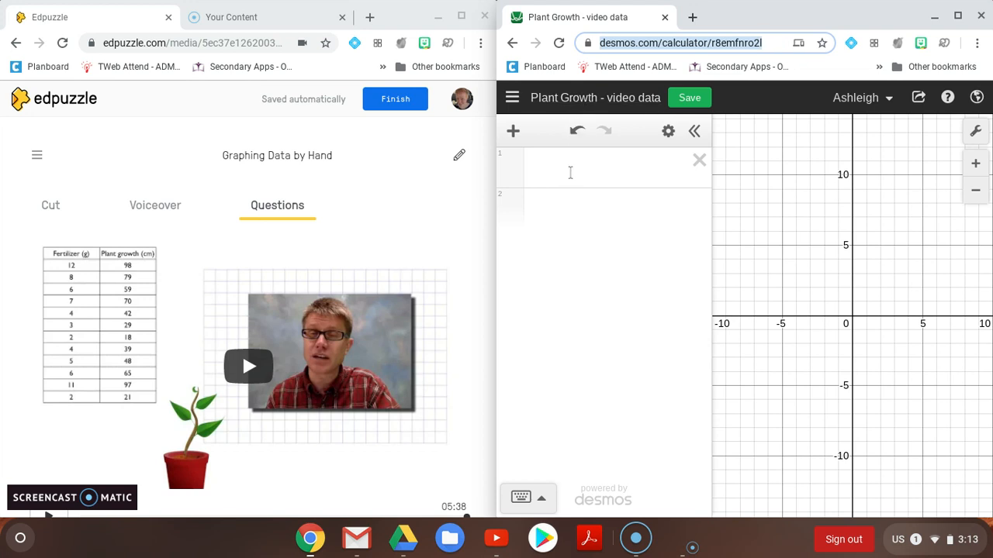
click(514, 132)
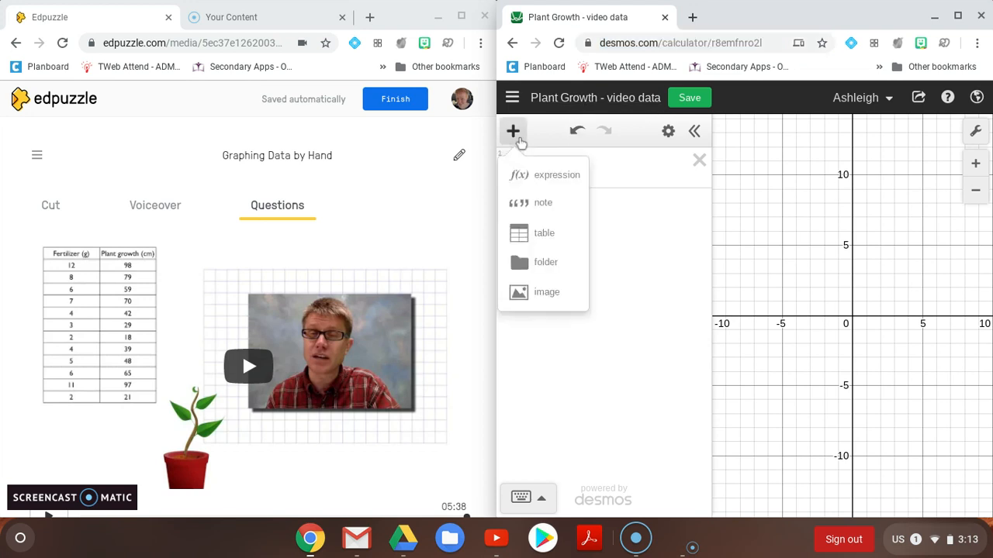
click(550, 235)
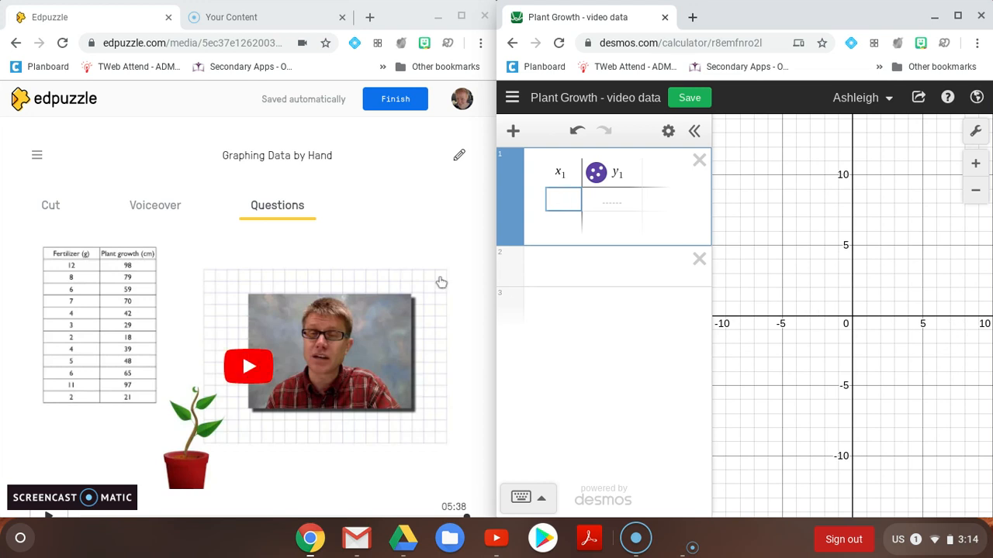
Step: Enter the table's first two fertilizer and plant growth pairs: 12 and 98, 8 and 79
text(12)
key(Tab)
text(98)
key(Return)
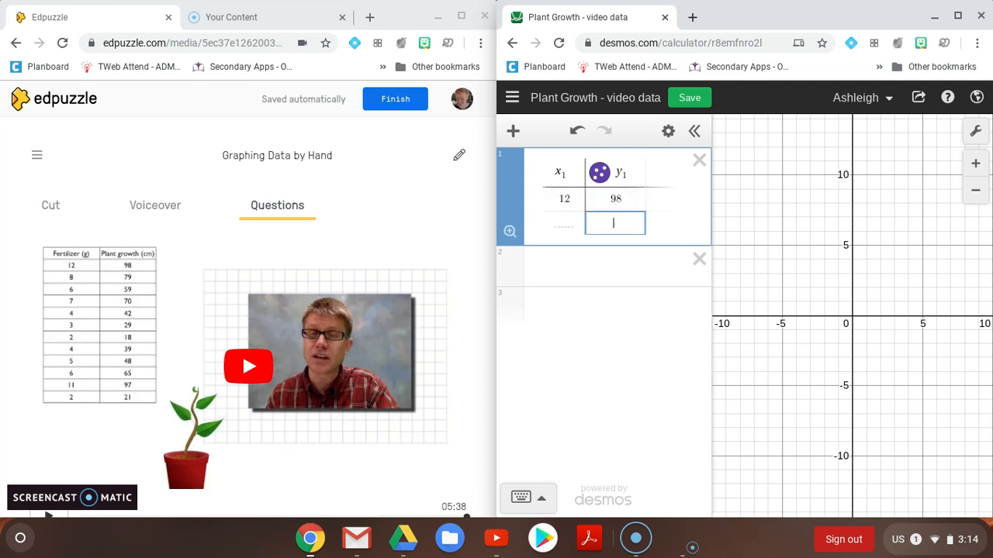
click(564, 223)
text(8)
key(Tab)
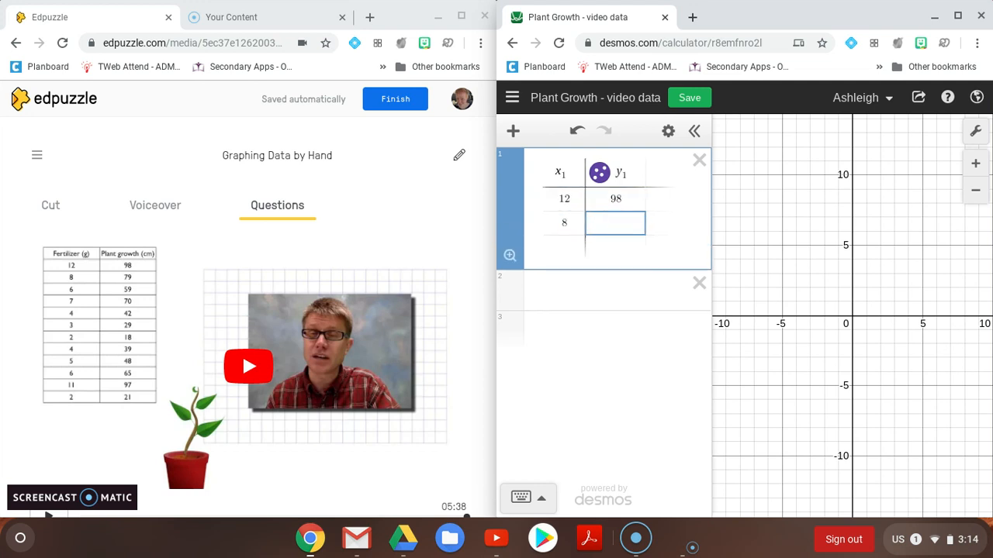
text(79)
key(Tab)
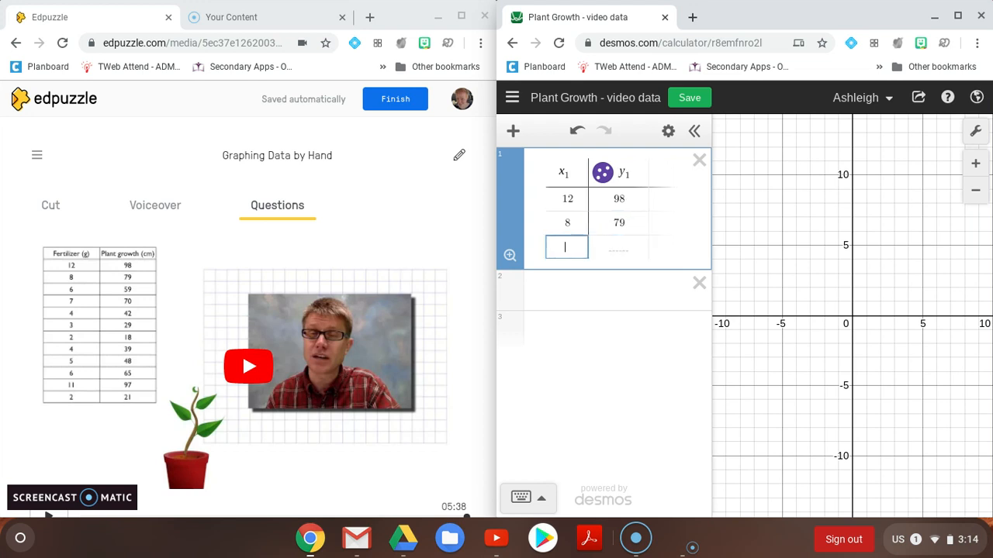
Step: Add the pairs 6 and 59, and 7 and 70, as the table's third and fourth rows
text(6)
key(Tab)
text(59)
key(Tab)
text(7)
key(Tab)
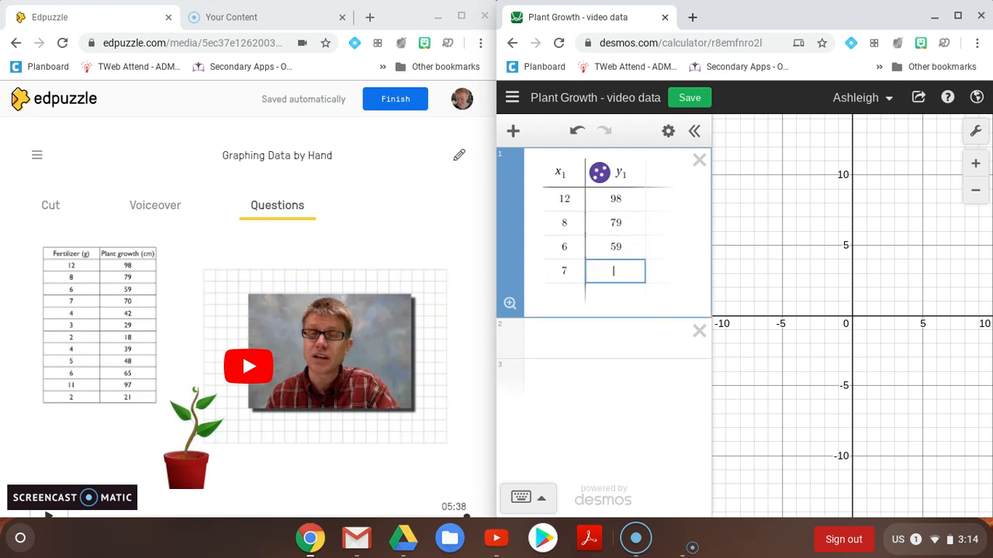
text(70)
key(Tab)
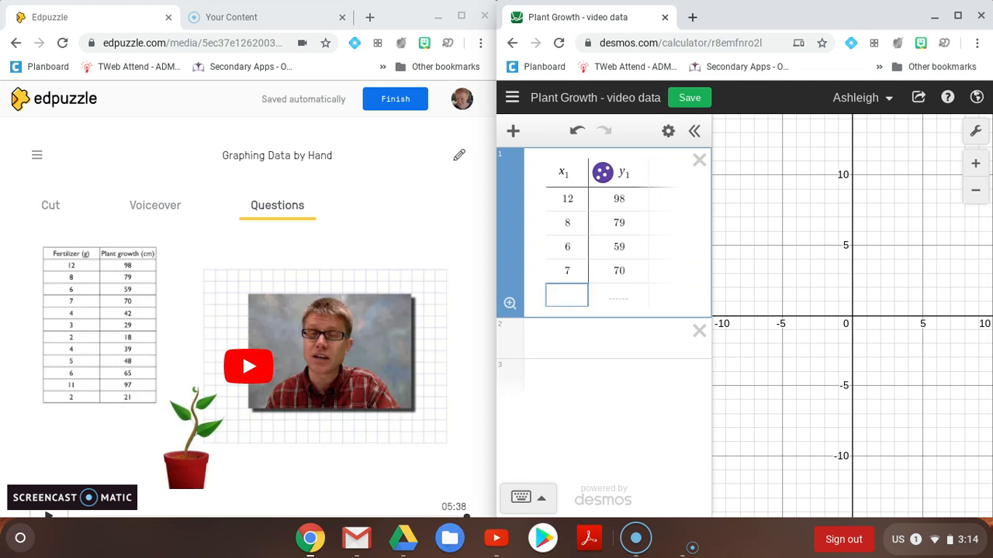
Step: Fill in the remaining x₁ values below the fourth row: 4, 3, 2, 4, 5, 6, 11 and 2
text(4)
key(Return)
text(3)
key(Return)
text(2)
key(Return)
text(4)
key(Return)
text(5)
key(Return)
text(6)
key(Return)
text(11)
key(Return)
text(2)
Step: Fill in the matching y₁ values from the fifth row on: 42, 29, 18, 39, 48, 65, 97 and 21
click(610, 296)
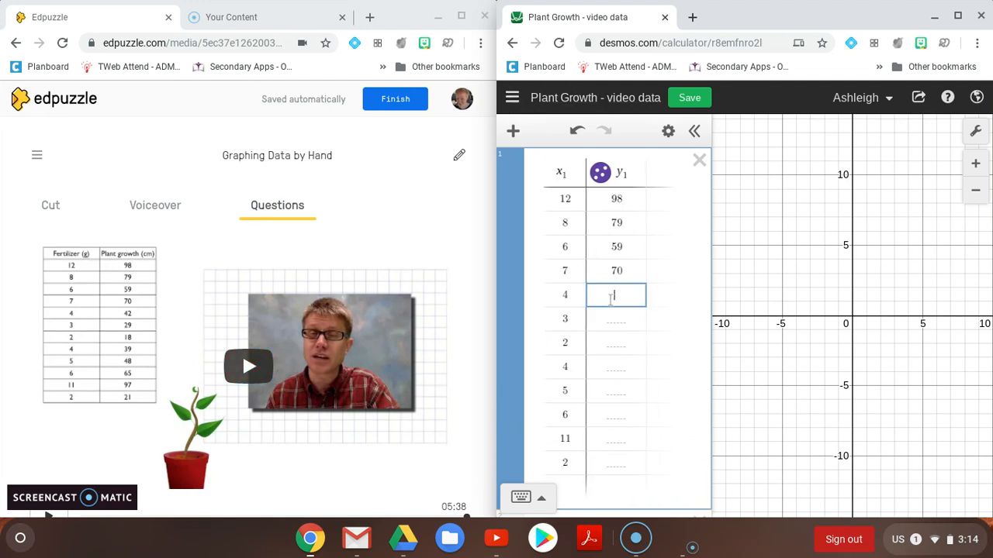
text(42)
key(Return)
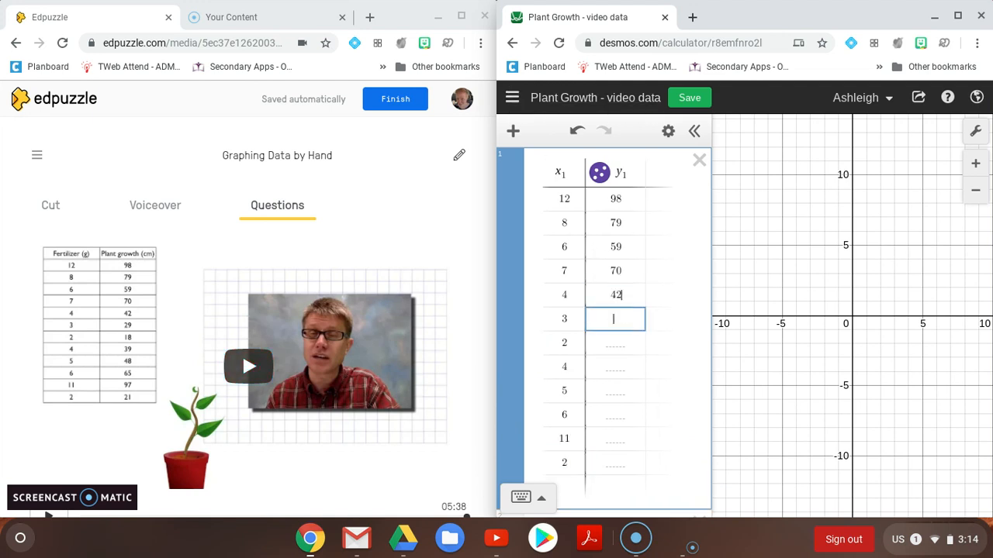
text(29)
key(Return)
text(18)
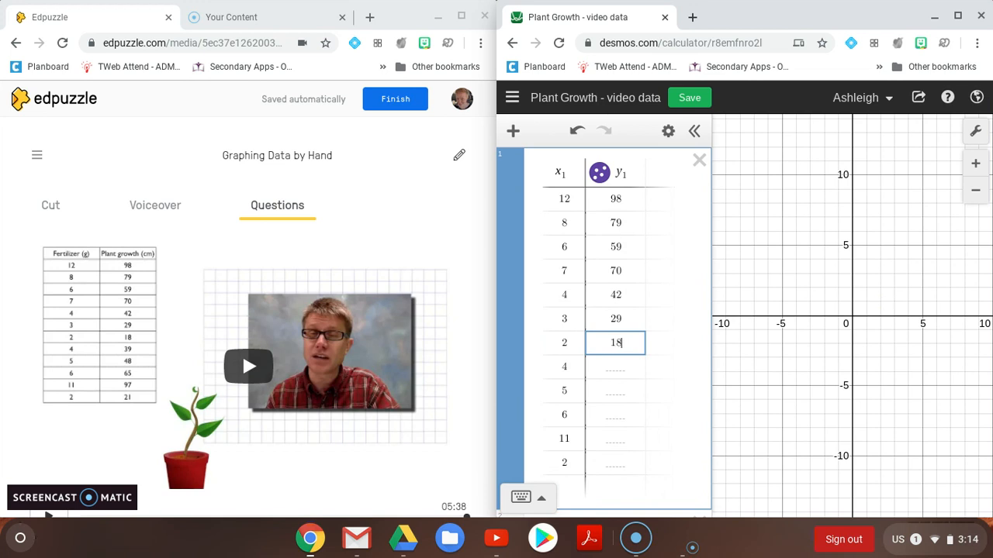
key(Return)
text(39)
key(Return)
text(48)
key(Return)
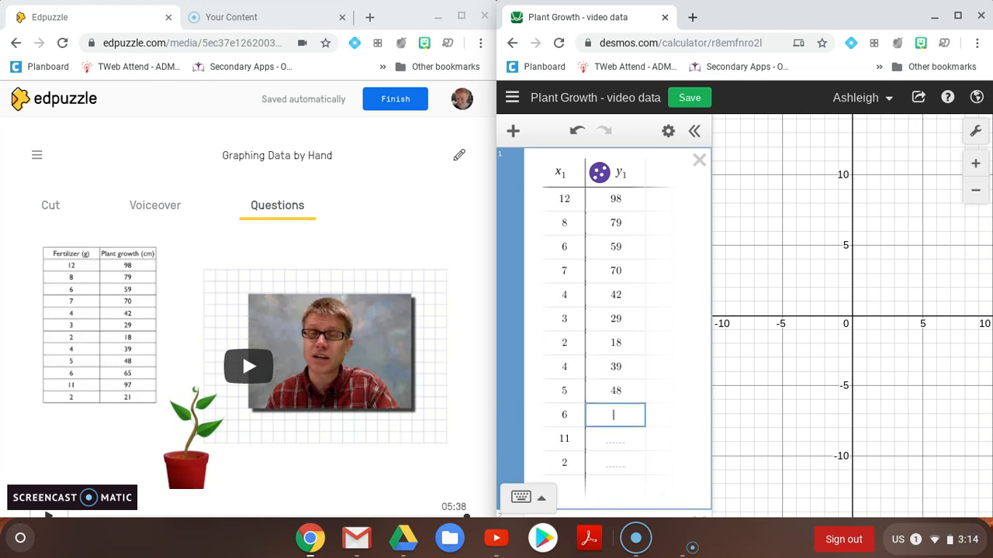
text(65)
key(Return)
text(97)
key(Return)
text(21)
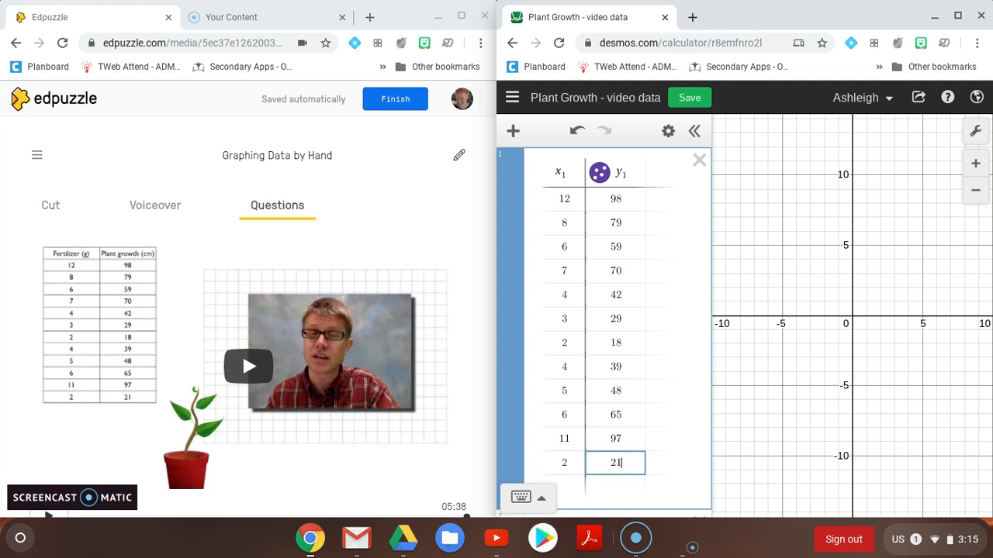
Step: Maximize the graphing calculator window
click(958, 19)
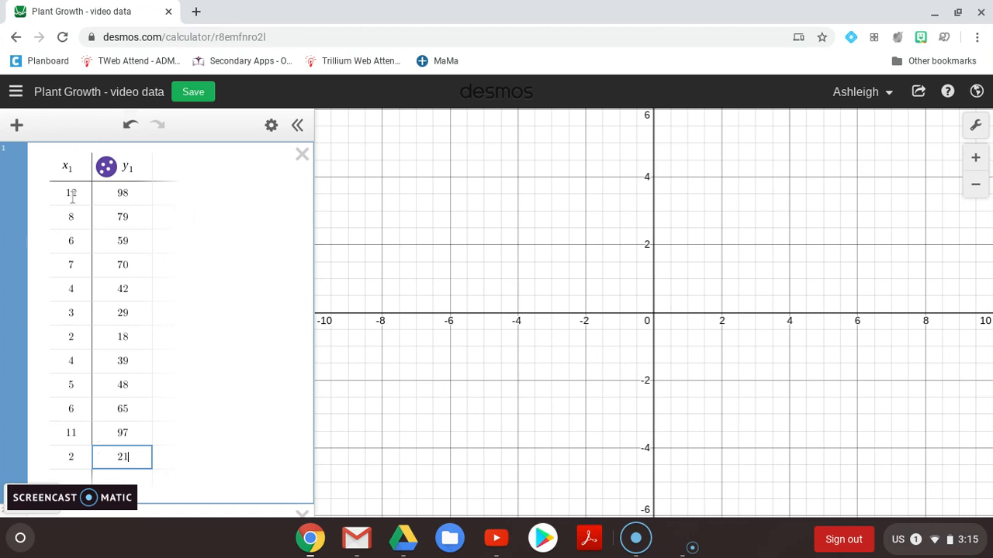
click(162, 200)
key(Tab)
click(124, 167)
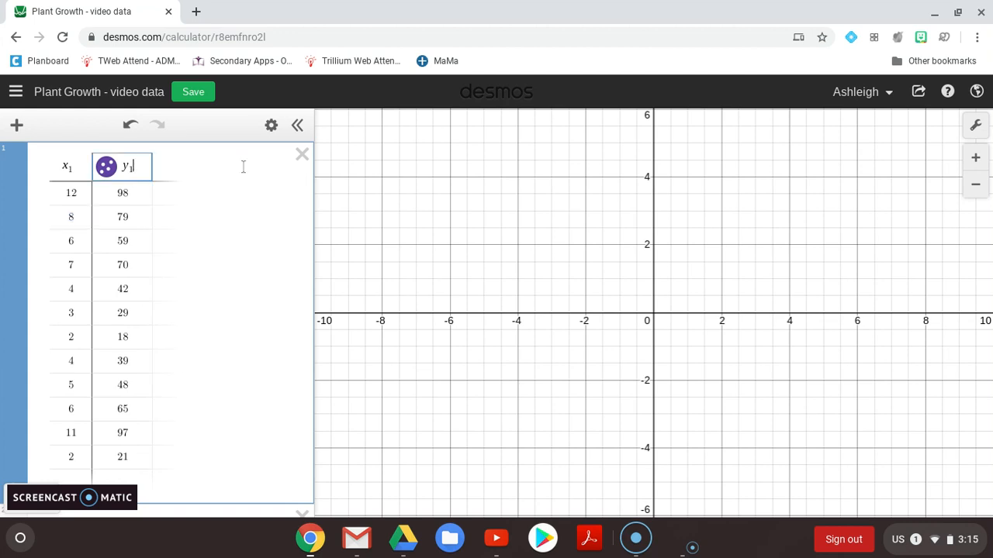
key(Right)
key(Down)
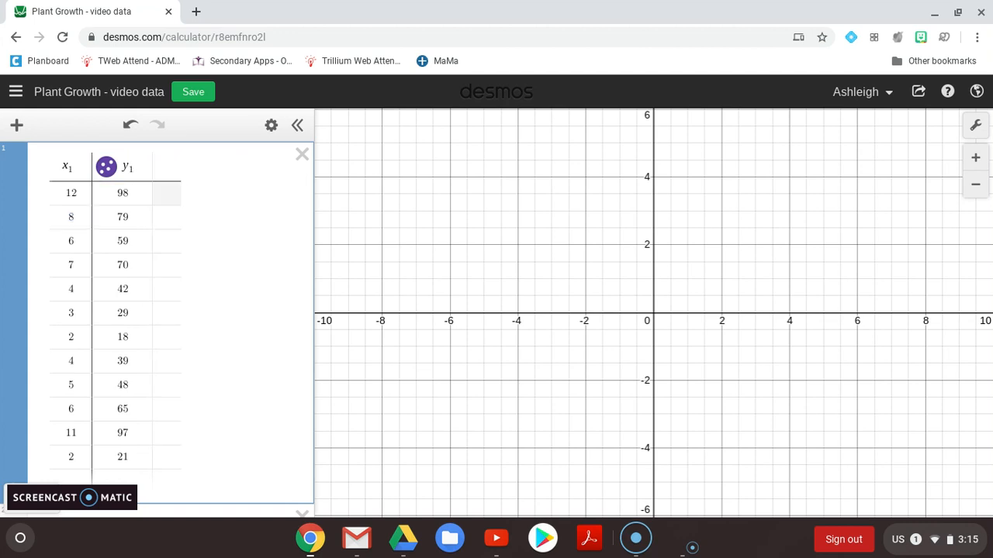
Step: Plot the single point (2,5) as an expression below the table
scroll(186, 310, down, 3)
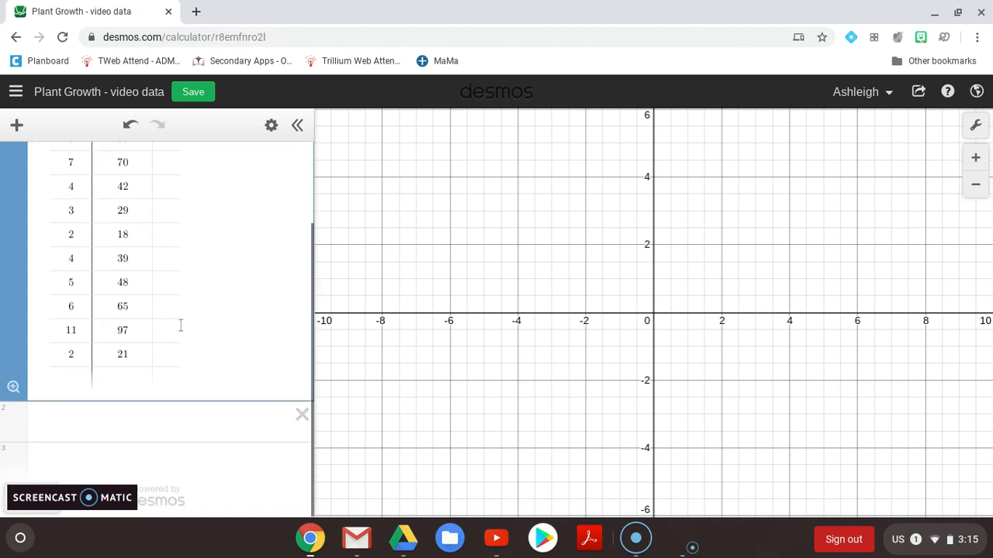
click(124, 417)
text(()
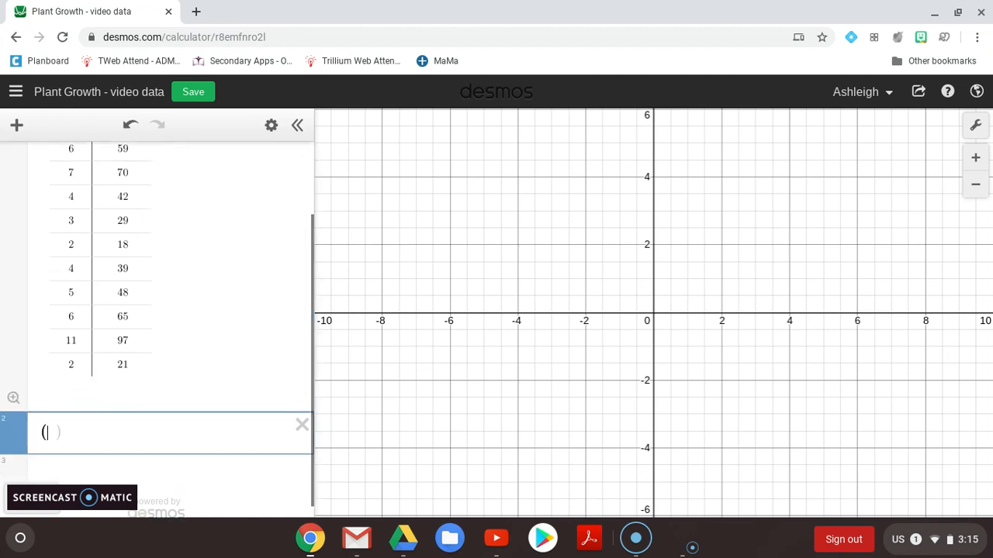
text(2,21)
key(BackSpace)
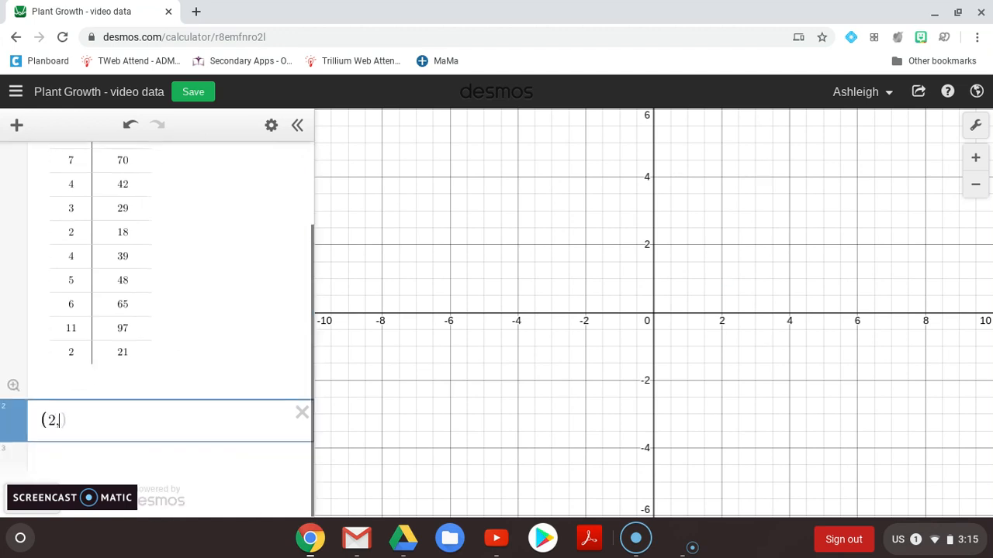
text(21)
key(BackSpace)
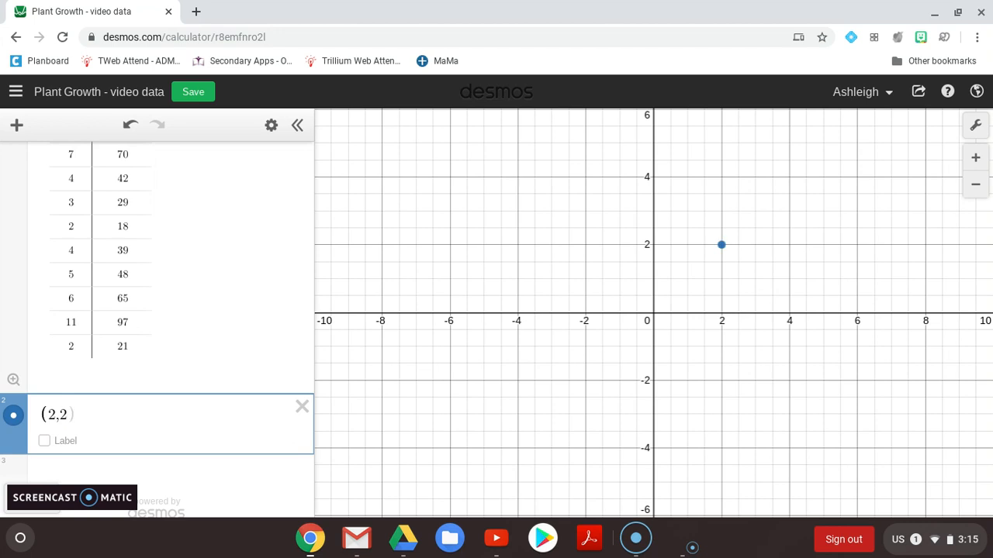
key(BackSpace)
key(BackSpace)
text(,5))
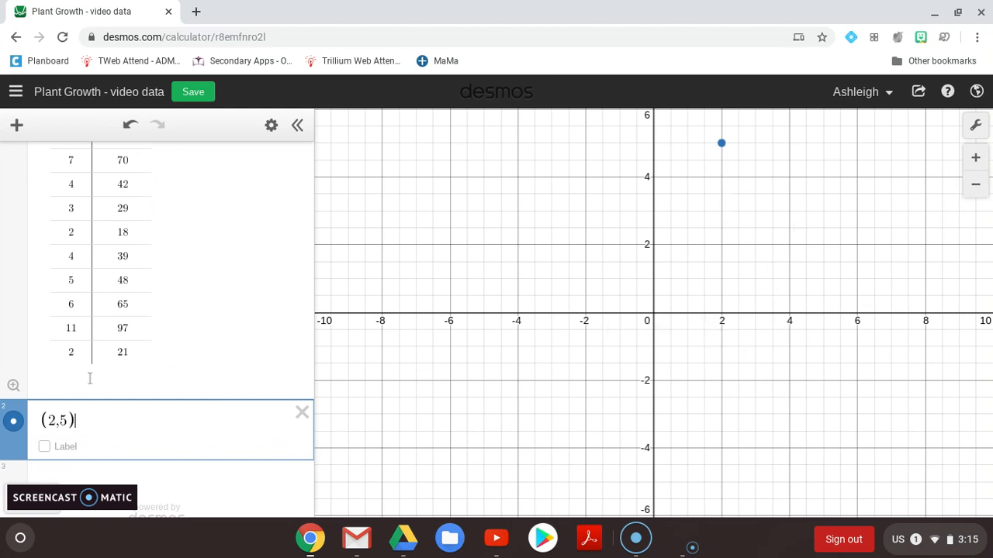
Step: Try the coordinates (2,21) for the single point, and delete its expression
key(BackSpace)
text(21)
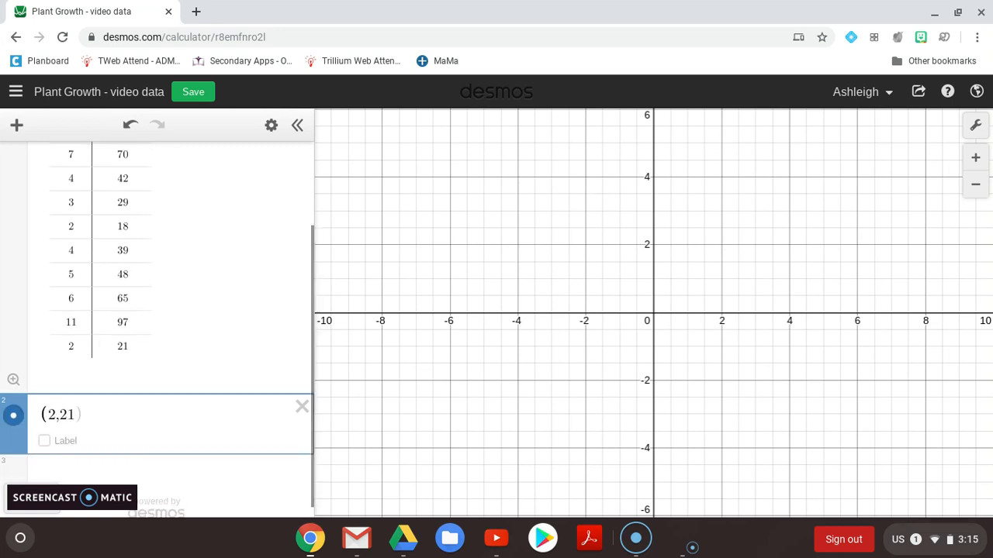
key(BackSpace)
key(BackSpace)
key(BackSpace)
key(BackSpace)
key(BackSpace)
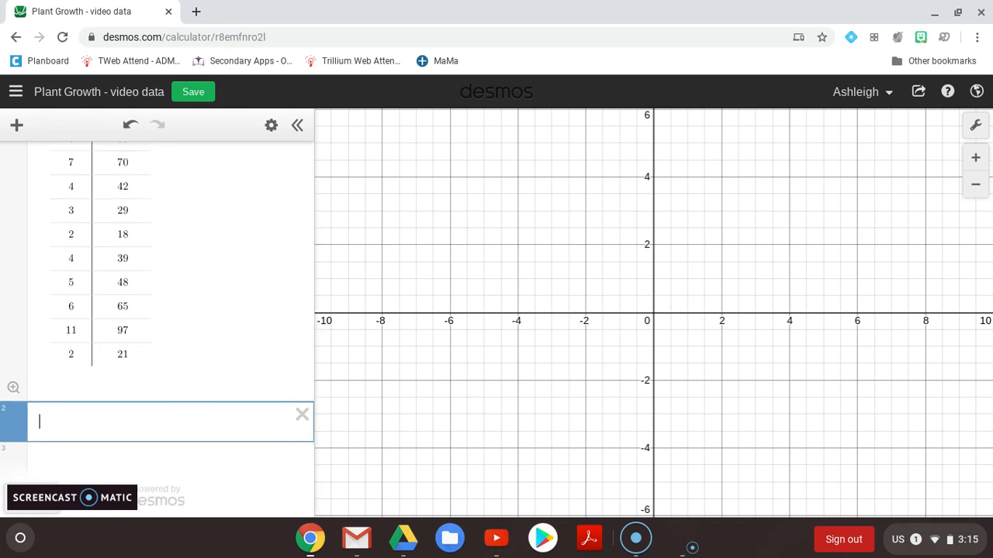
key(BackSpace)
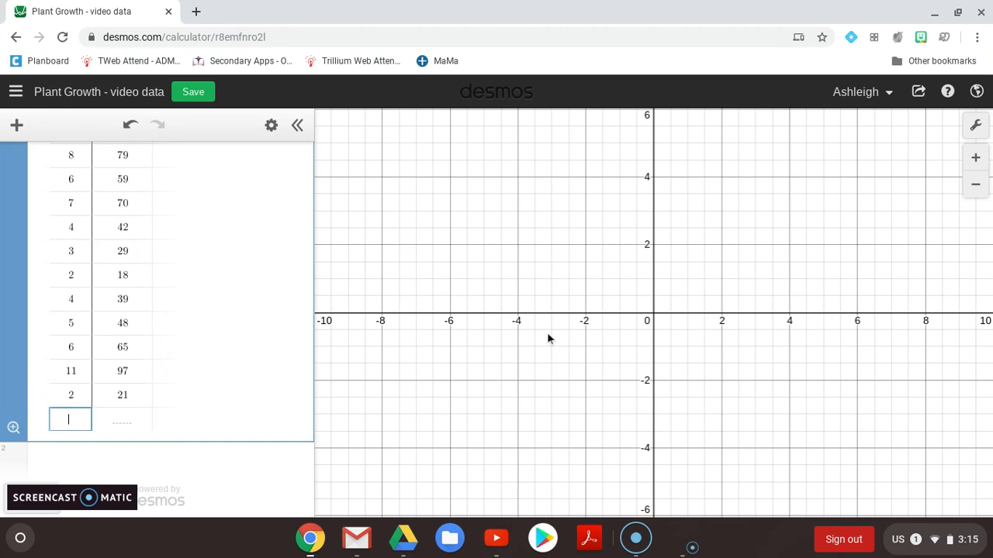
Step: Look for the table's plotted points in the graph's first quadrant and return to the area around the origin
click(14, 428)
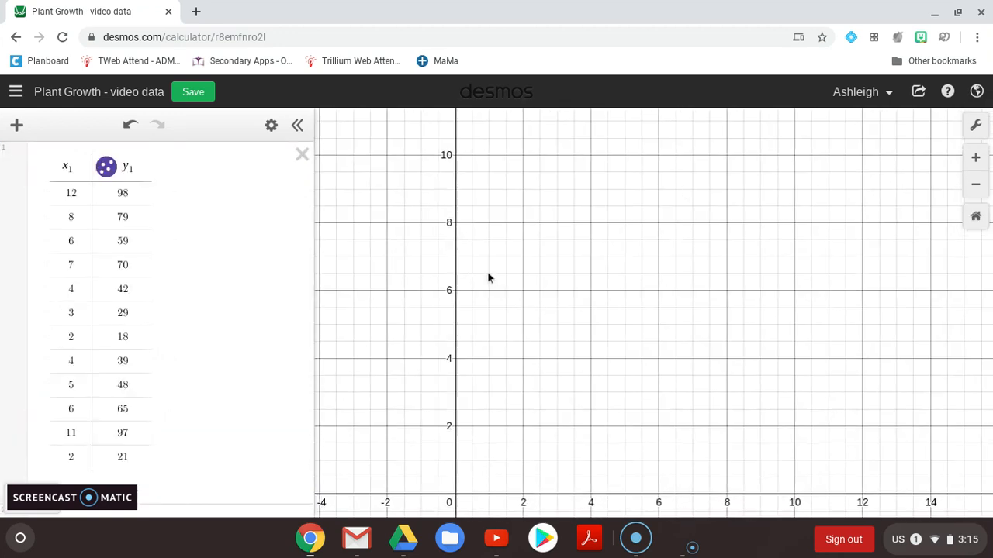
drag(750, 208, 616, 436)
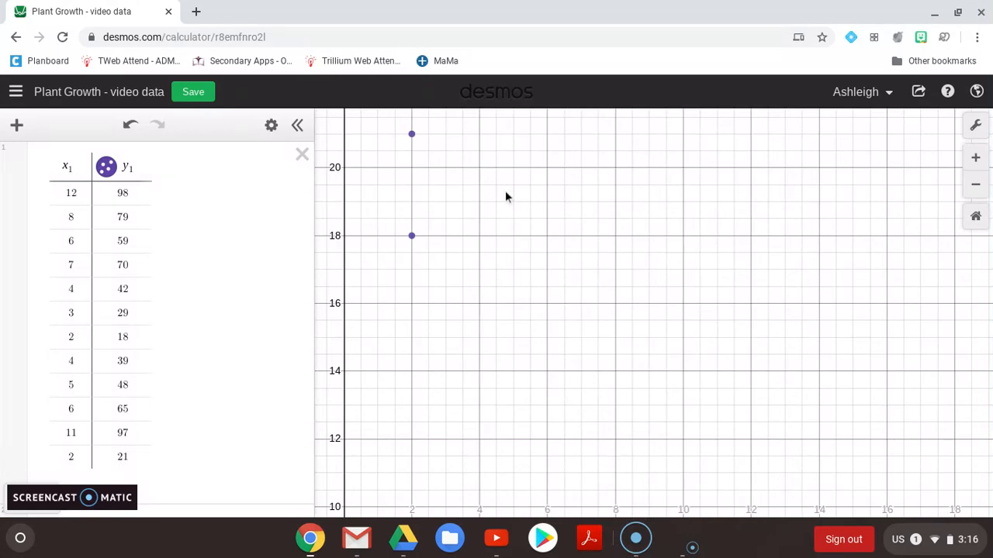
drag(505, 192, 556, 420)
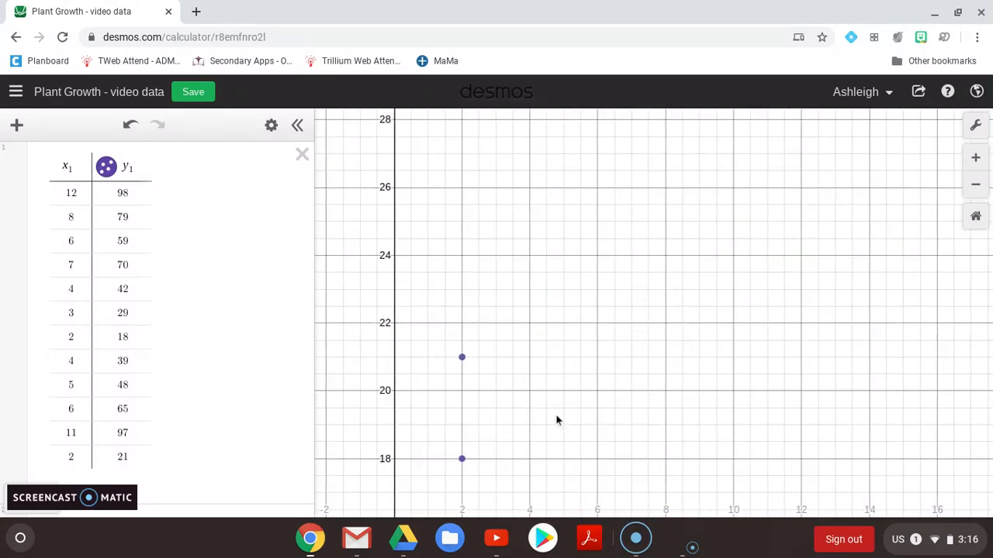
drag(494, 375, 512, 152)
drag(520, 343, 573, 216)
drag(550, 432, 538, 177)
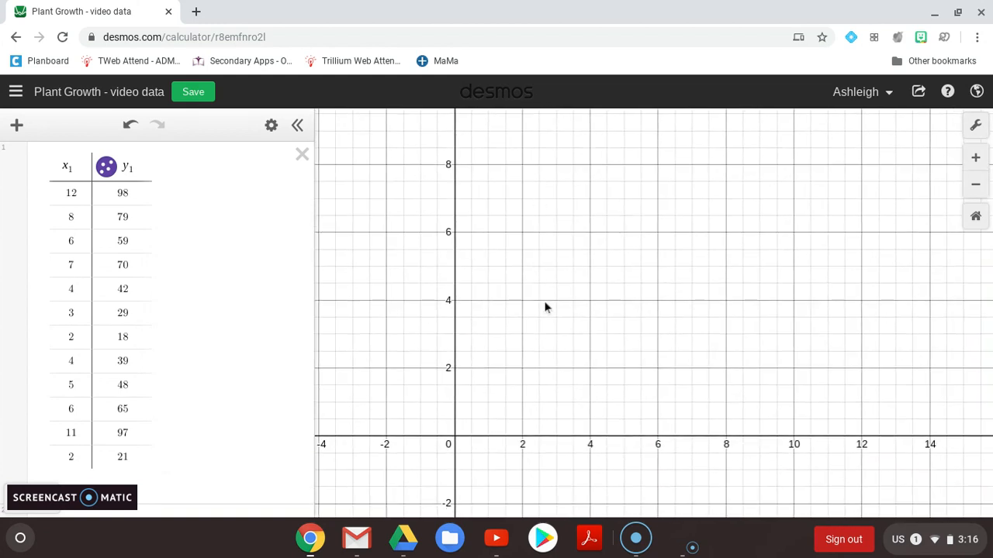
Step: Rescale the graph axes so the table's points fit the view, with the y-axis numbered in steps of 20 and the x-axis in steps of 2
scroll(541, 329, down, 3)
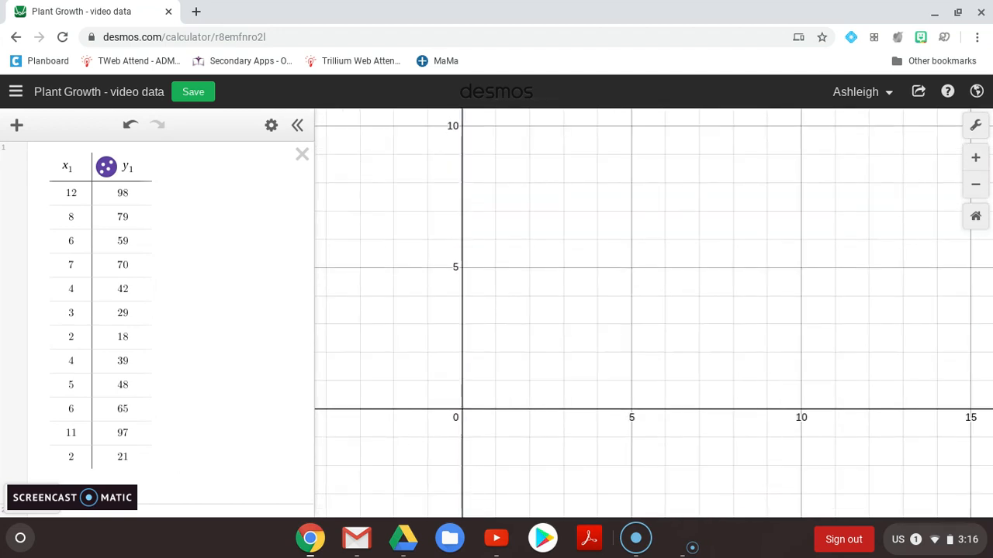
scroll(653, 311, down, 3)
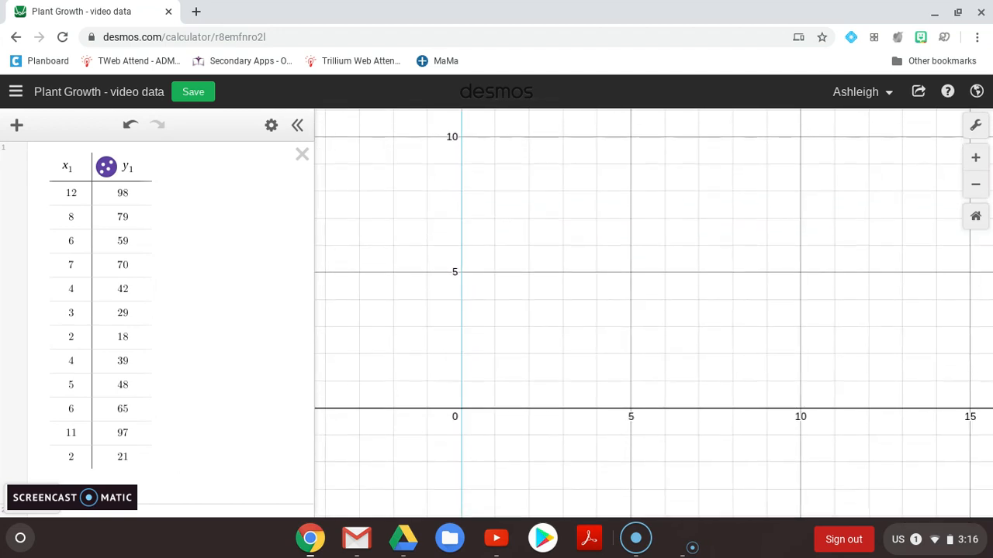
scroll(652, 310, down, 5)
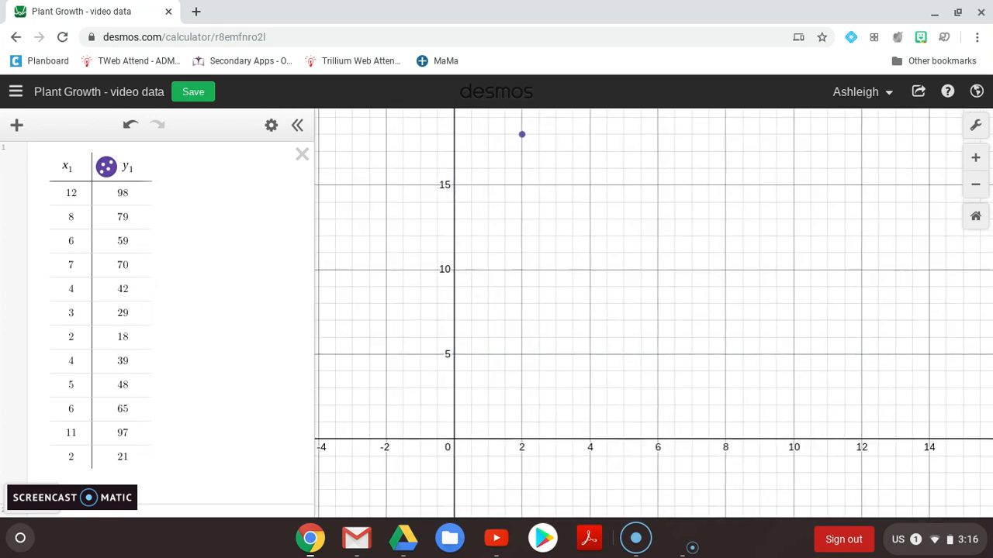
scroll(653, 310, down, 6)
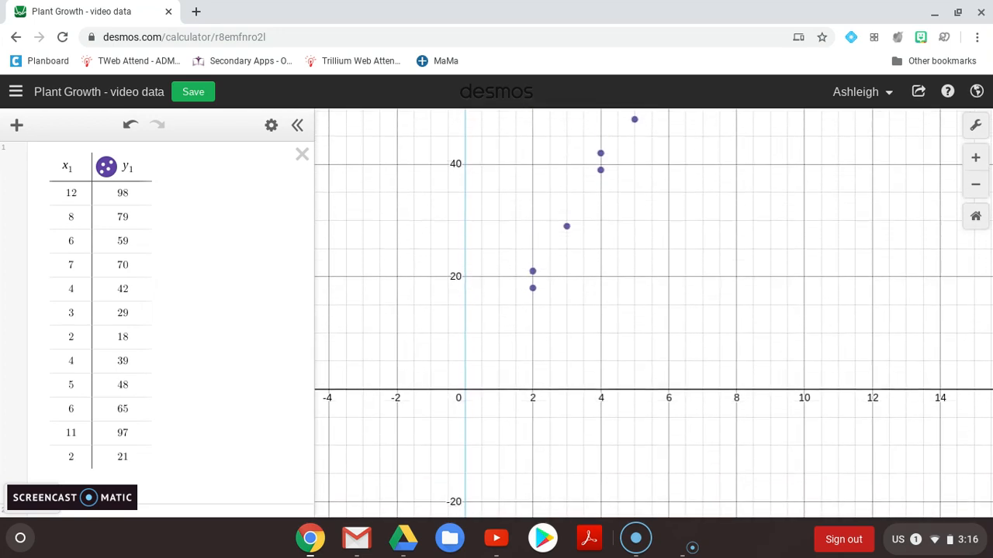
scroll(653, 311, up, 4)
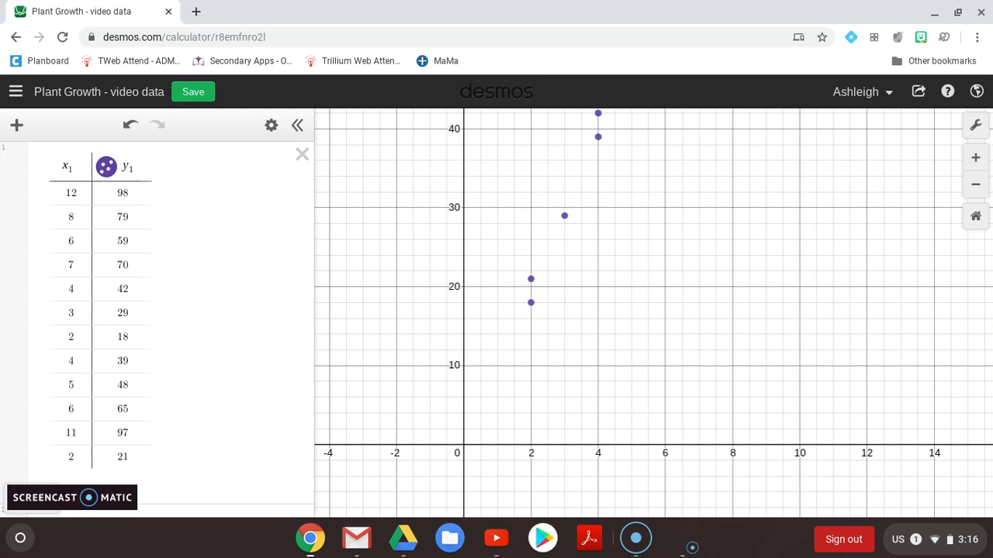
scroll(653, 313, down, 5)
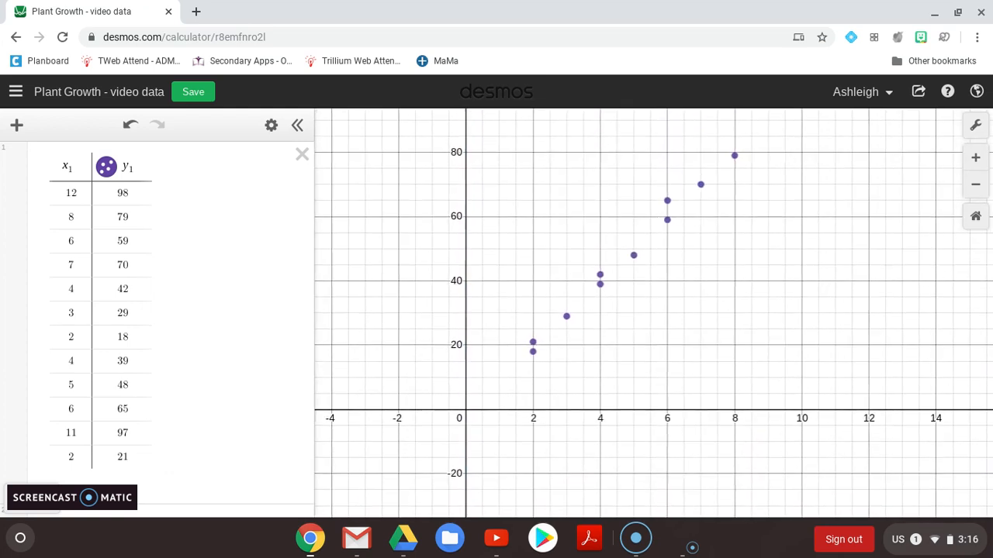
scroll(653, 310, up, 3)
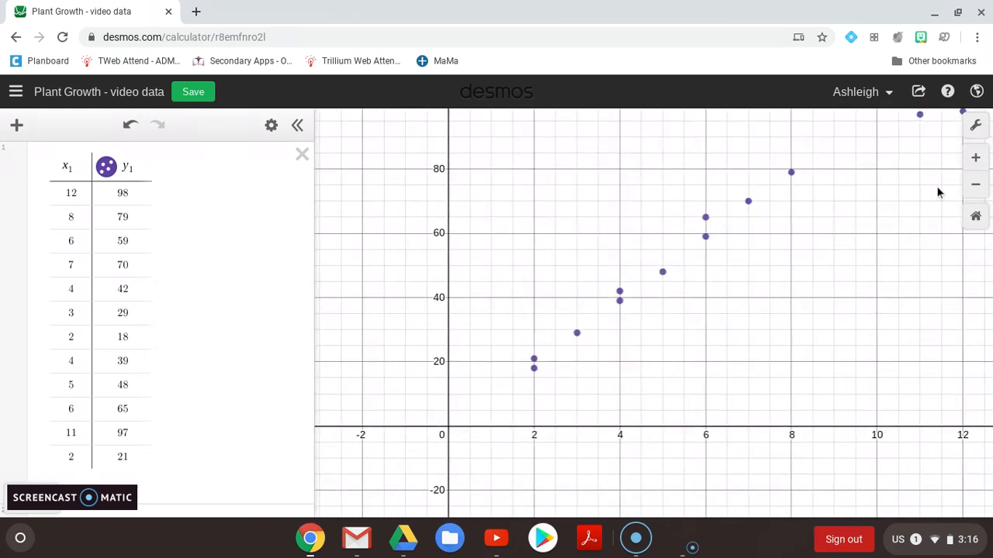
Step: Try 0 as the lower limit of the graph's y-axis, and set it to -1
drag(521, 433, 501, 399)
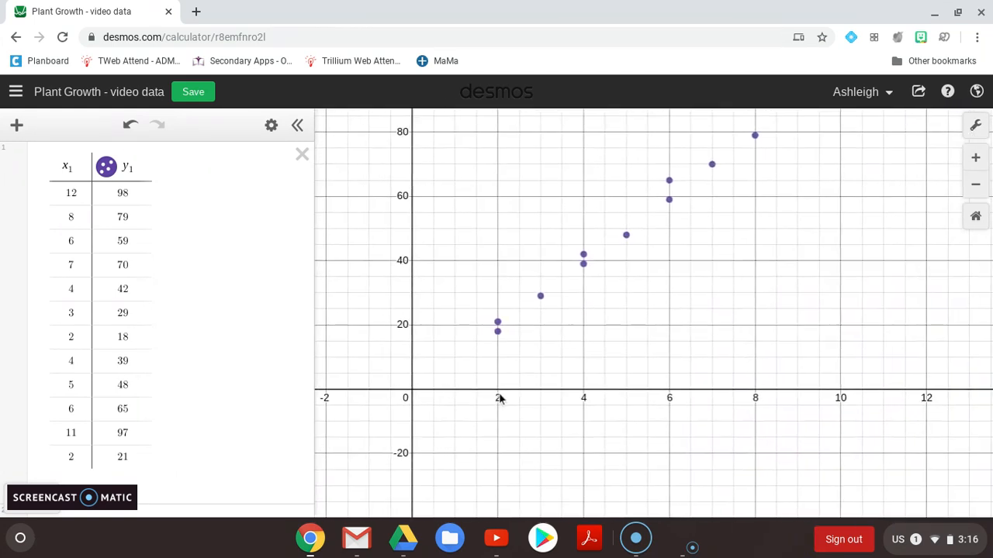
click(975, 125)
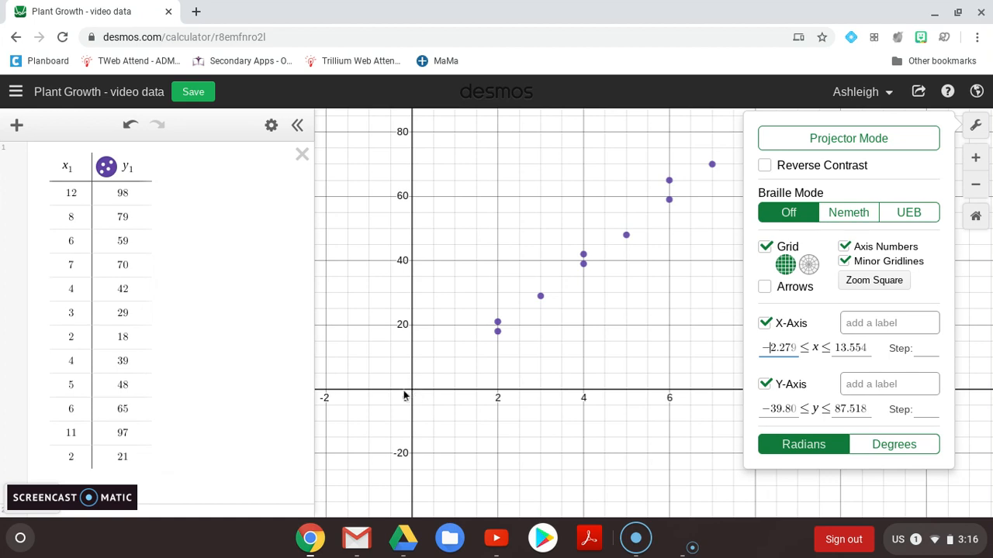
click(778, 407)
key(Right)
key(Right)
key(Right)
key(Right)
key(Right)
key(BackSpace)
key(BackSpace)
key(BackSpace)
key(BackSpace)
key(BackSpace)
key(BackSpace)
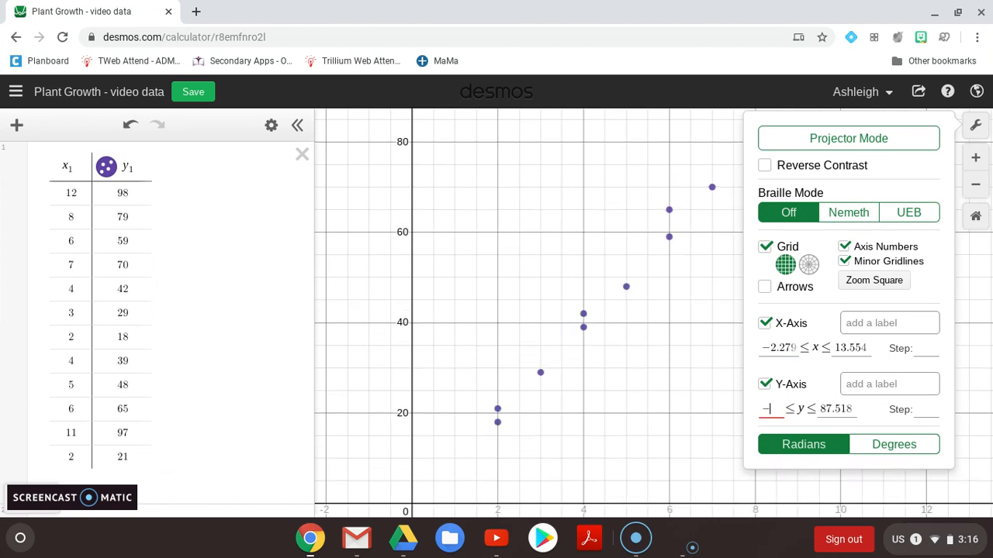
text(0)
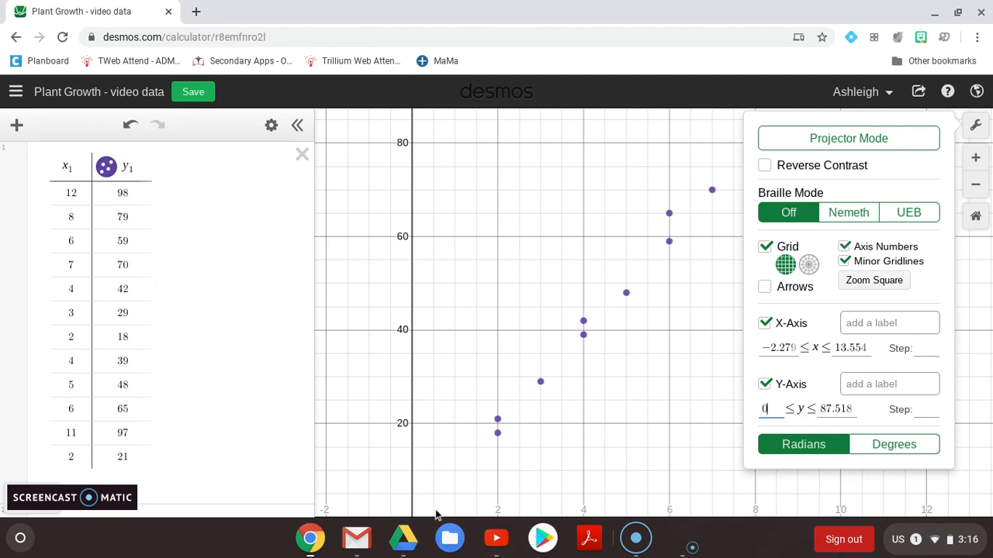
key(BackSpace)
text(-1)
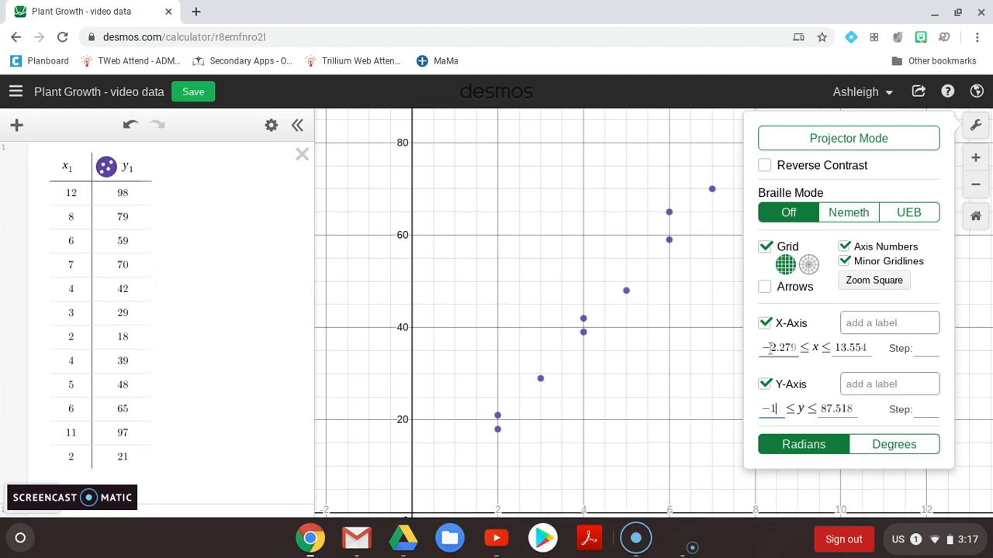
Step: Set the lower limit of the x-axis to -1, trying 0 along the way
drag(768, 348, 813, 348)
key(BackSpace)
text(1)
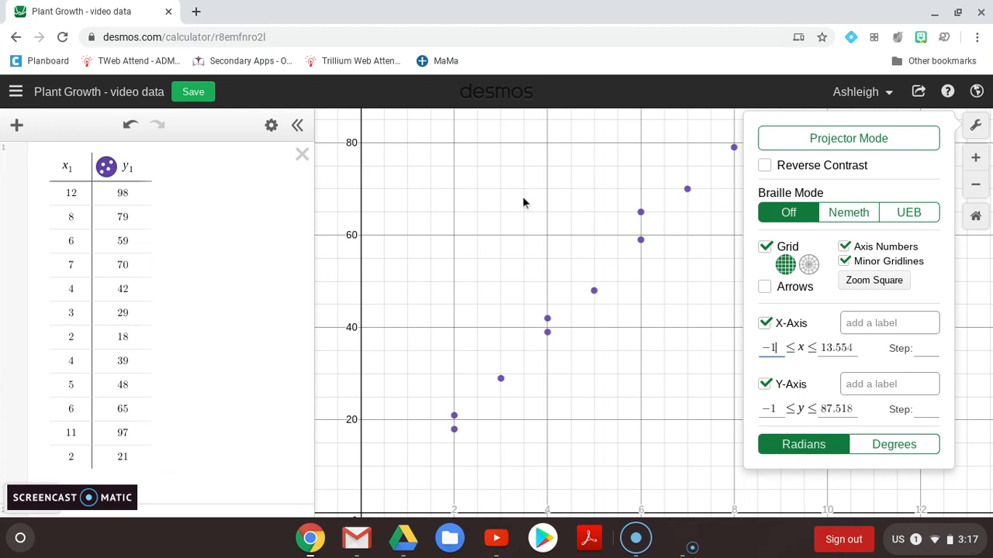
key(BackSpace)
key(BackSpace)
text(0)
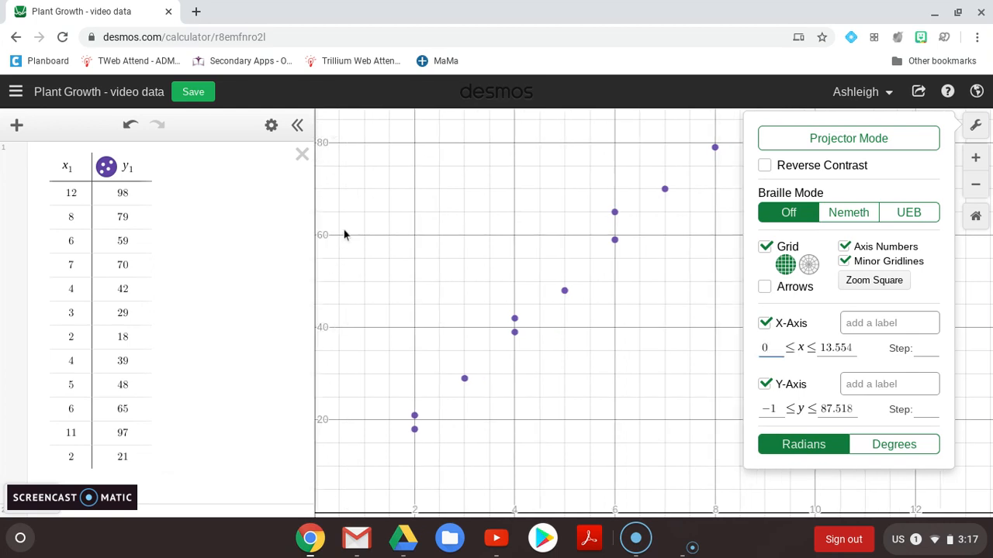
key(BackSpace)
text(-1)
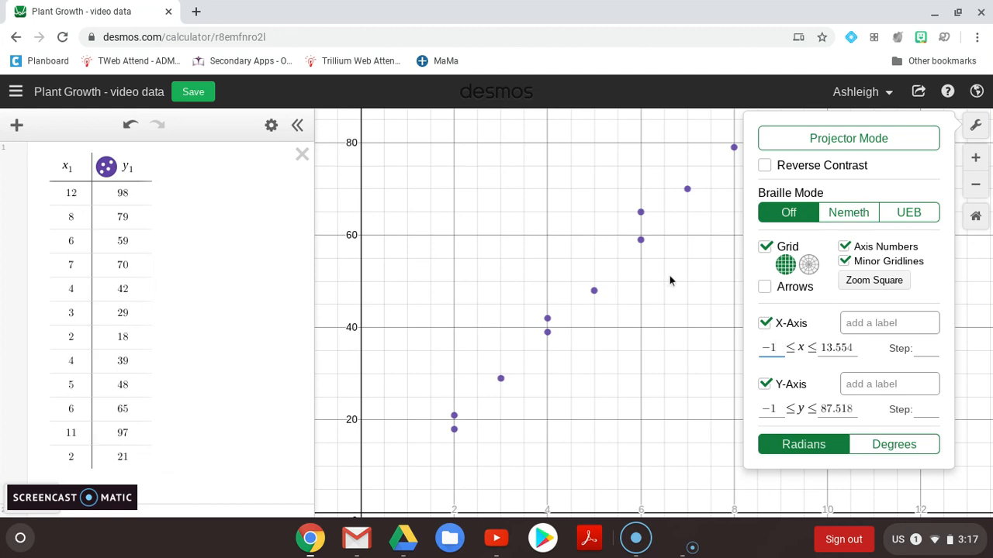
Step: Set the upper limit of the x-axis to 12 and close the graph settings
drag(823, 347, 878, 357)
text(12)
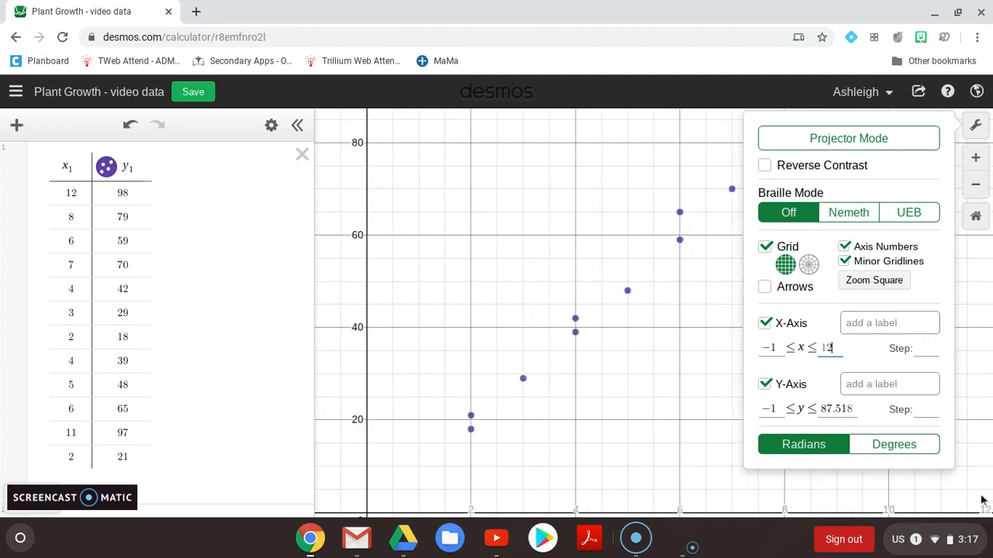
click(976, 131)
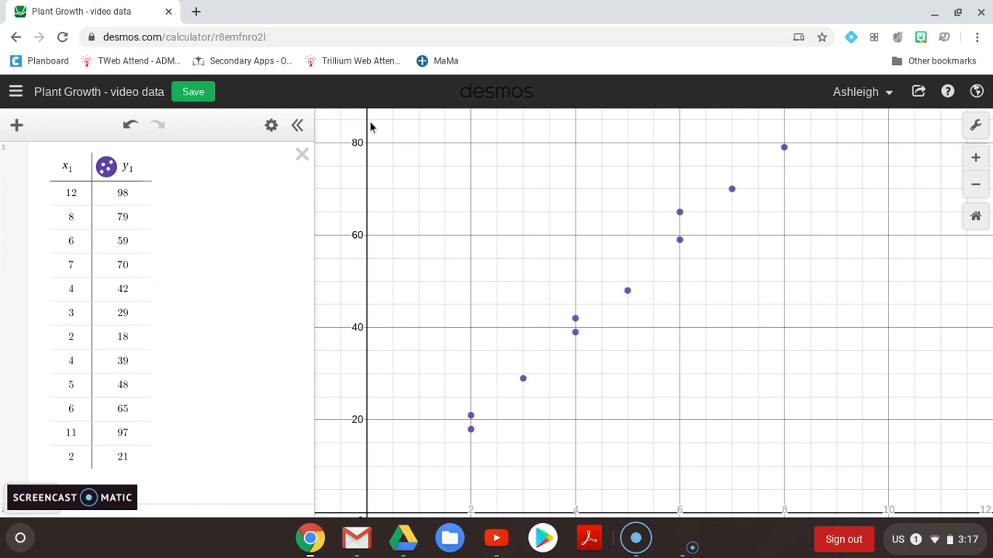
Step: Set the upper limit of the y-axis to 98 and close the graph settings
click(975, 128)
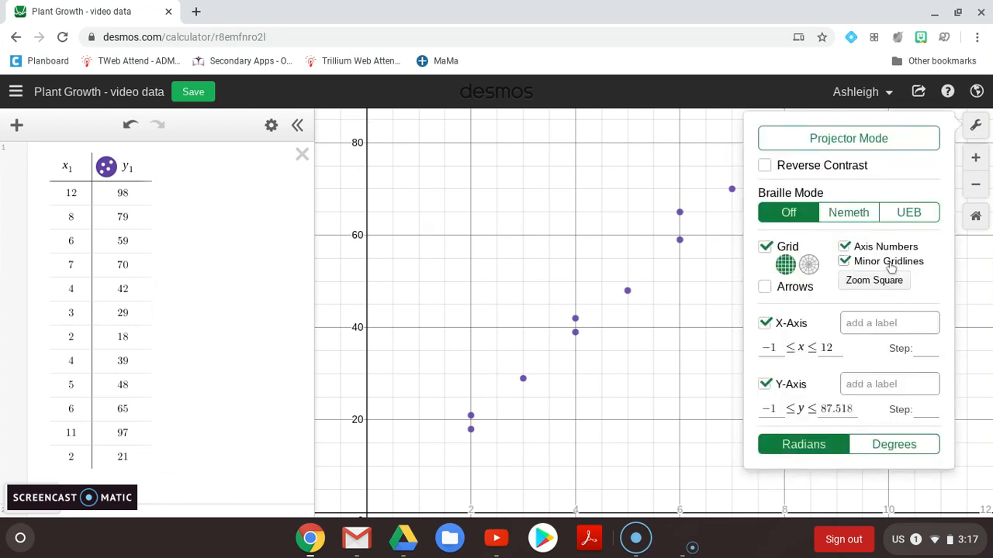
click(834, 405)
click(789, 347)
click(811, 350)
key(BackSpace)
key(BackSpace)
key(BackSpace)
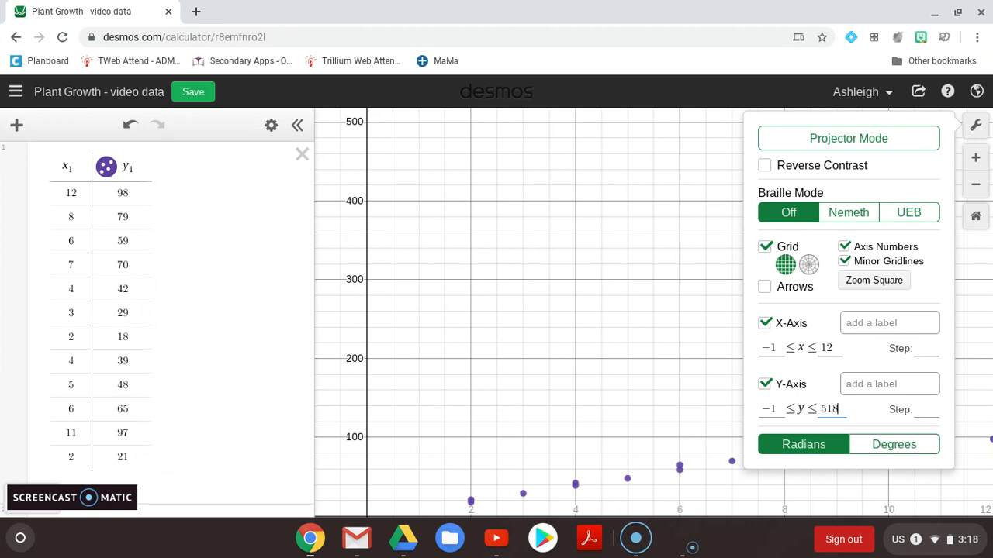
key(BackSpace)
key(BackSpace)
key(BackSpace)
text(98)
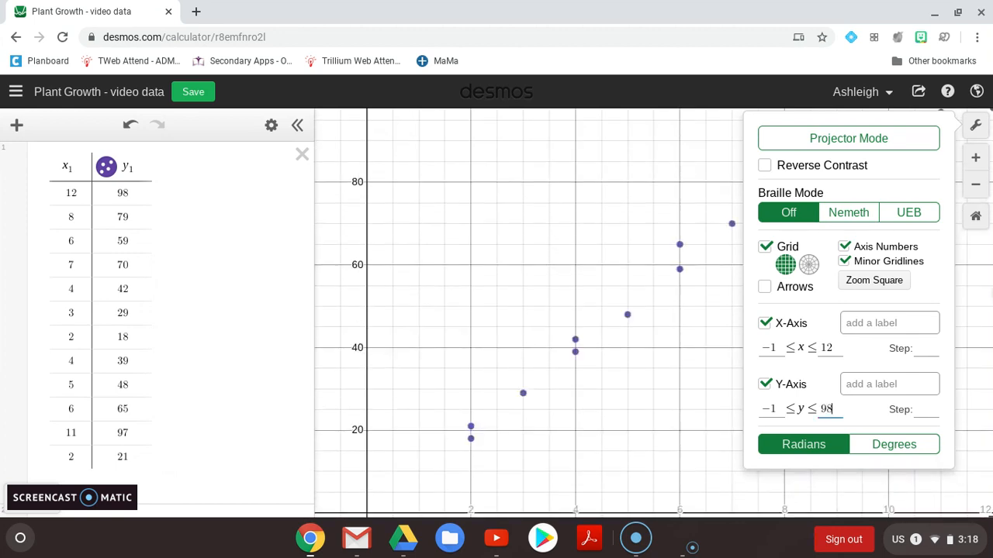
click(976, 128)
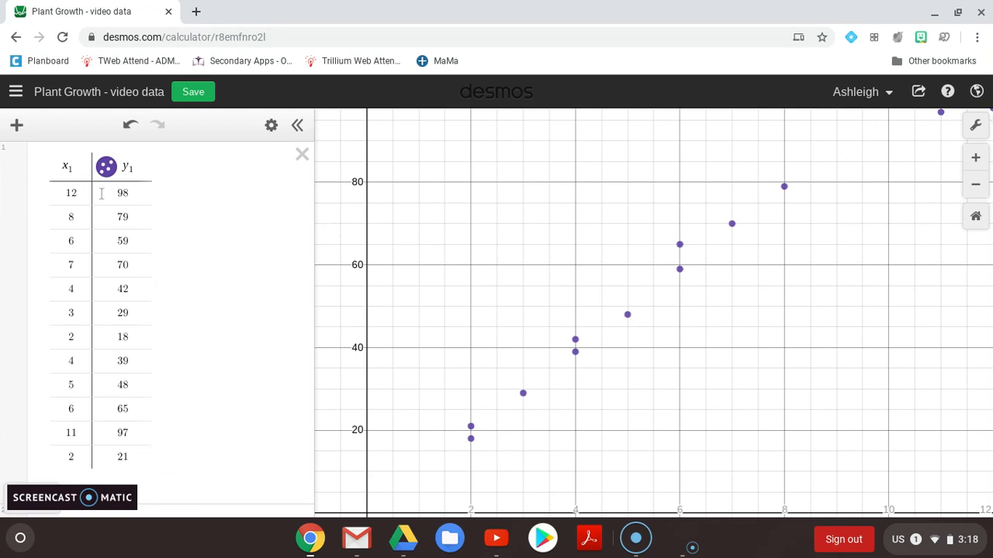
Step: Reopen the graph settings and set the upper limit of the x-axis to 15
click(974, 125)
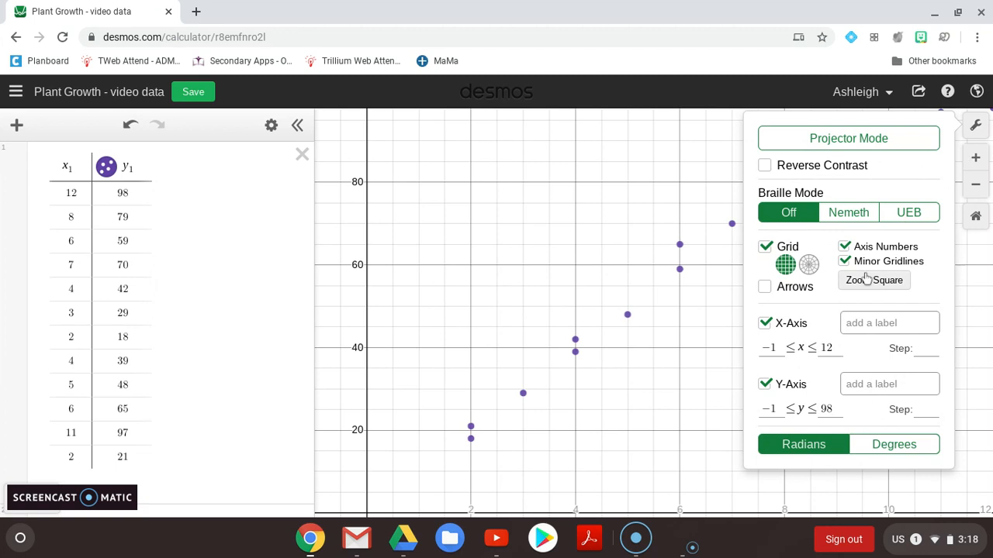
drag(819, 348, 853, 354)
text(105)
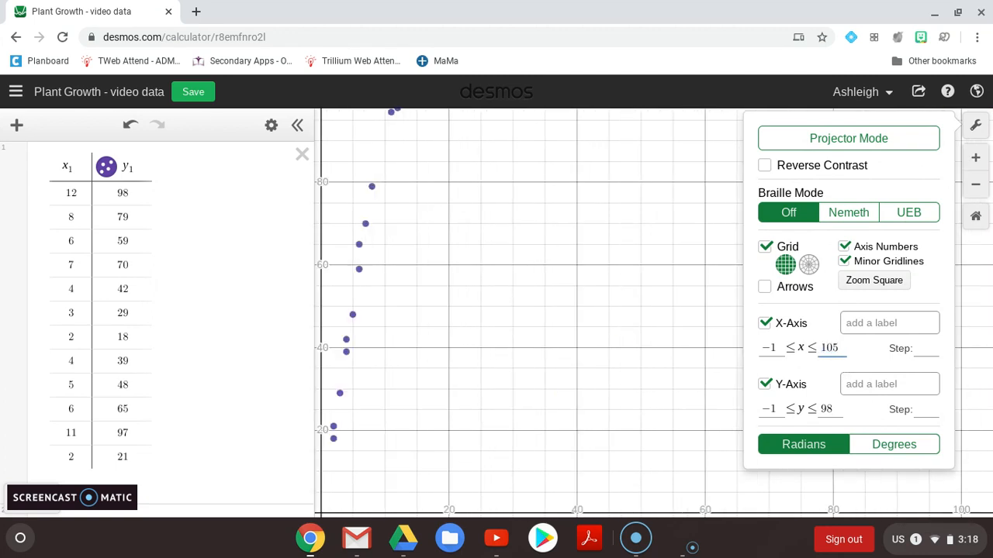
key(BackSpace)
key(BackSpace)
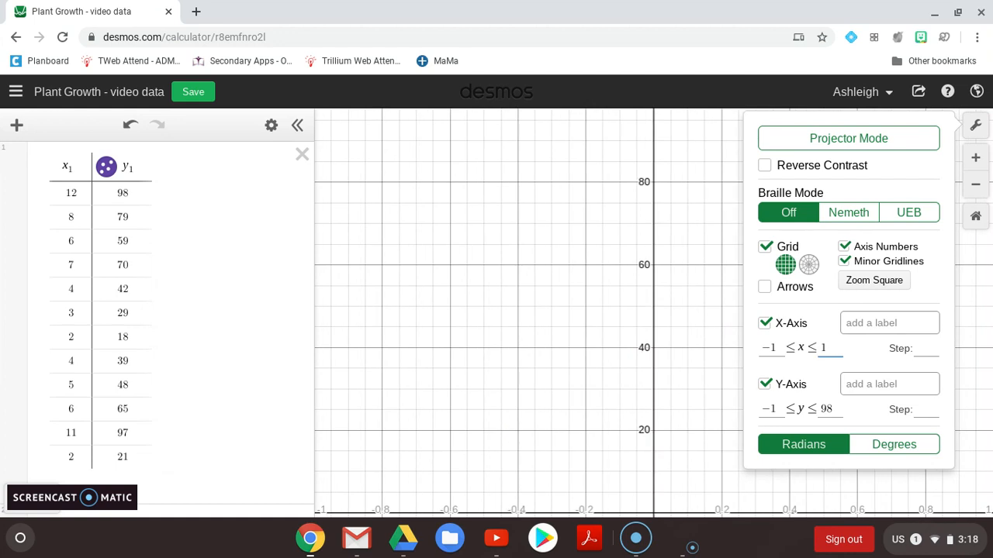
text(5)
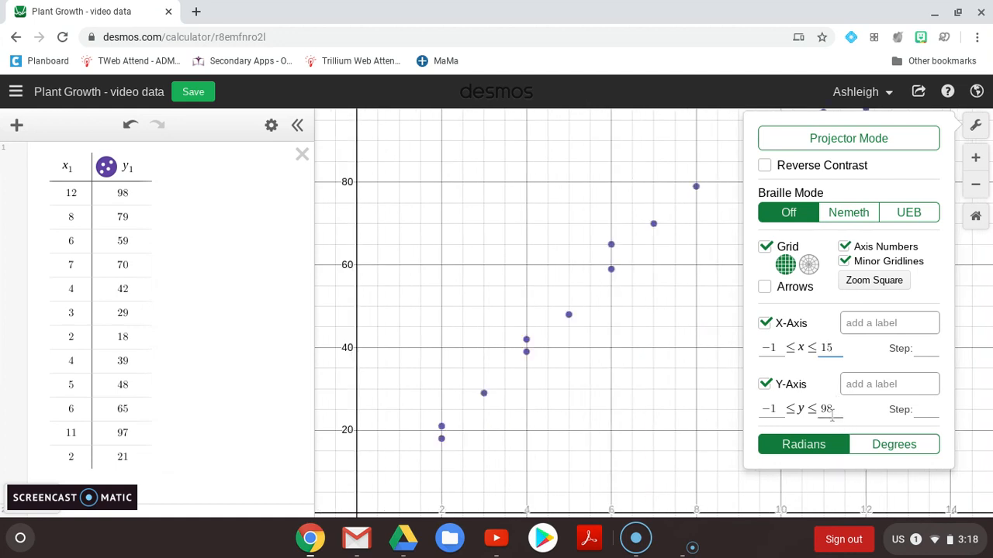
Step: Set the upper limit of the y-axis to 110 and close the graph settings
key(BackSpace)
key(BackSpace)
text(100)
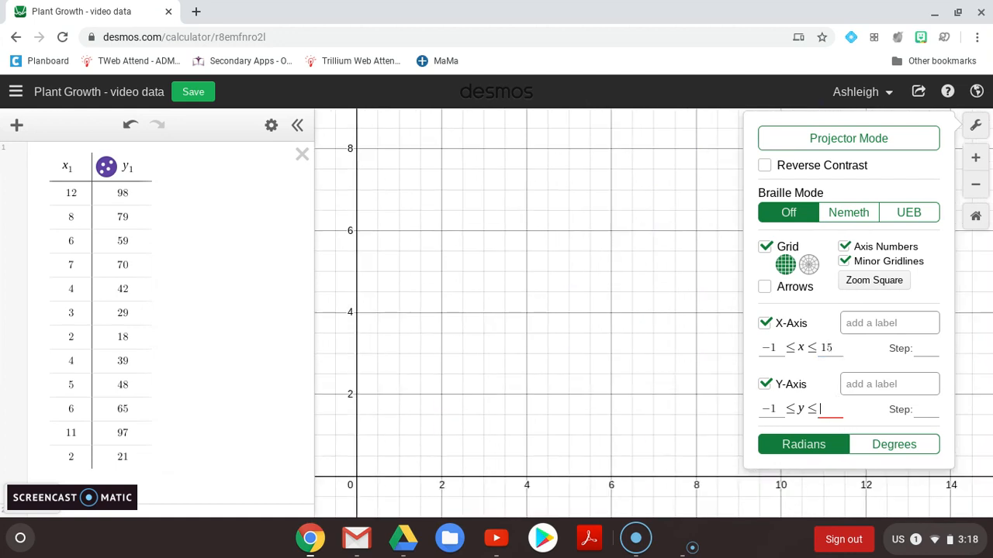
key(BackSpace)
key(BackSpace)
text(10)
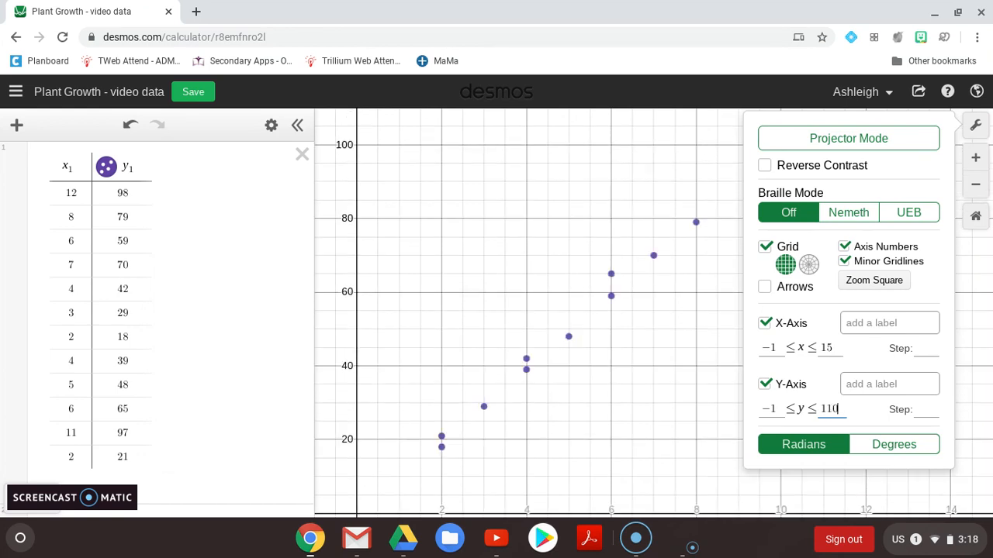
click(975, 125)
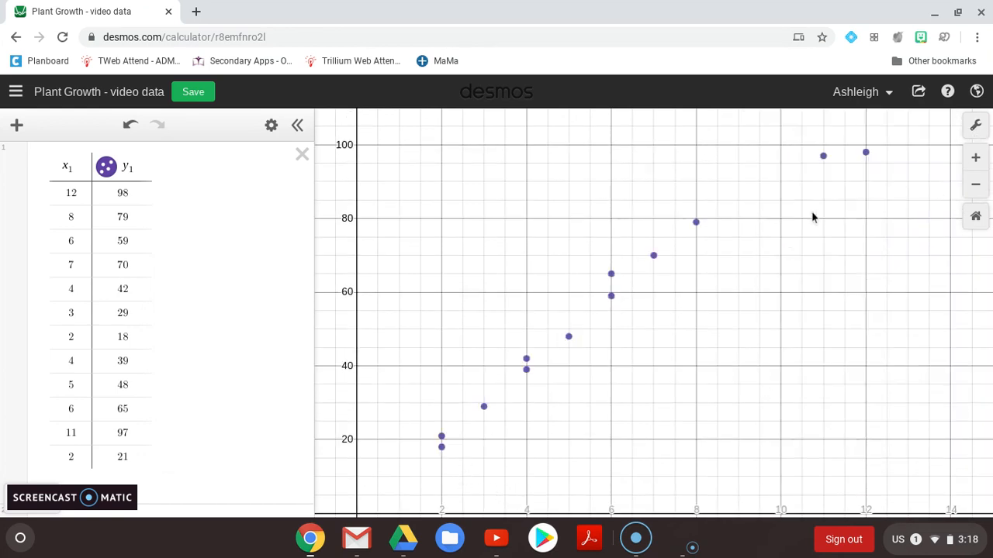
Step: Rescale and reposition the graph so it shows x up to about 16 and y from 0 to 120
drag(820, 331, 796, 317)
scroll(729, 277, down, 5)
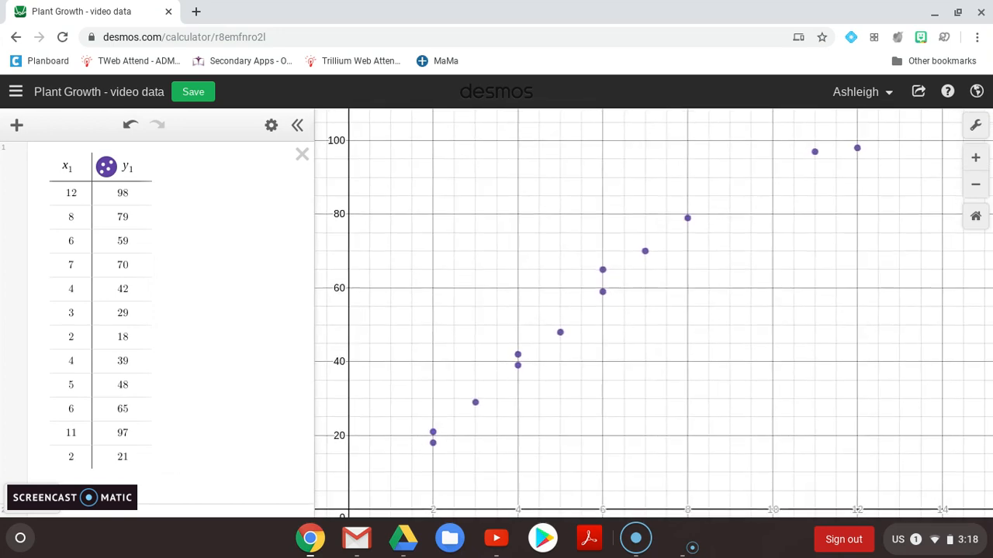
scroll(647, 310, down, 3)
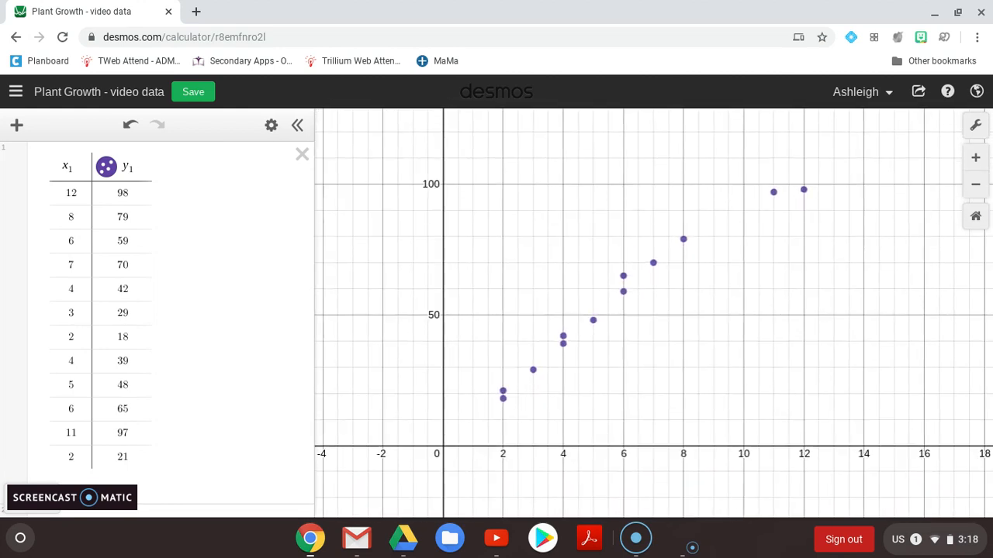
drag(458, 315, 458, 338)
drag(491, 429, 322, 494)
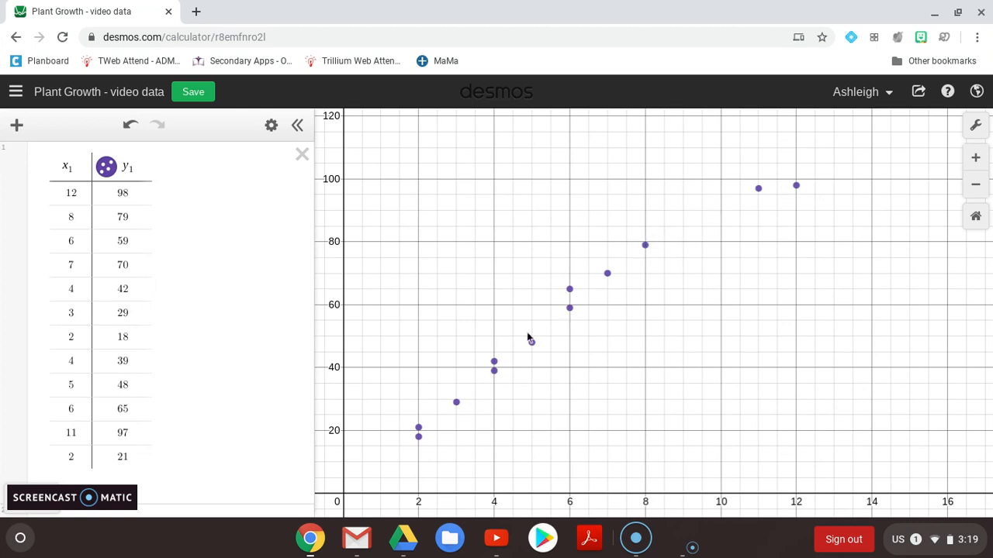
Step: Enter y=mx+b as a new expression below the table, and replace its equals sign with a tilde
scroll(219, 274, down, 1)
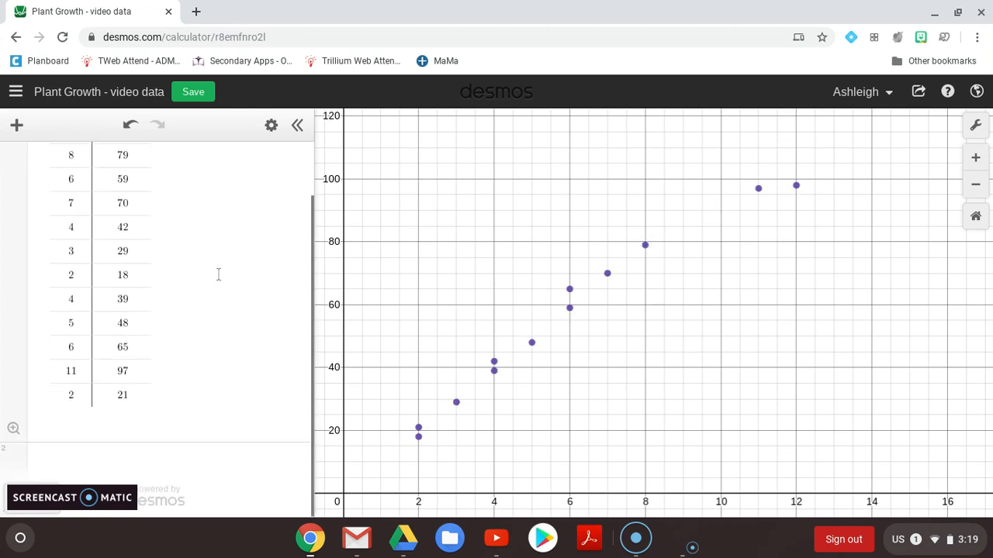
click(149, 470)
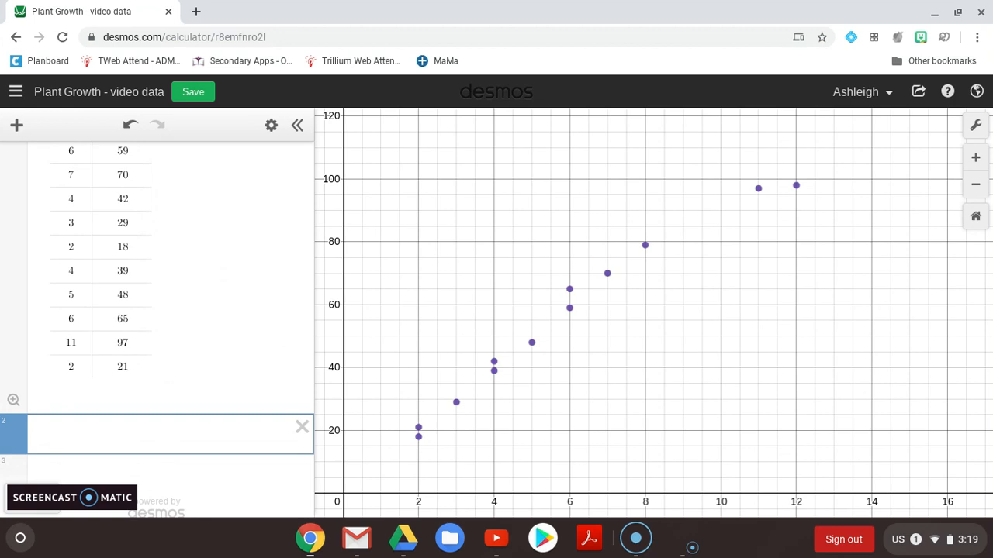
text(=mx+b)
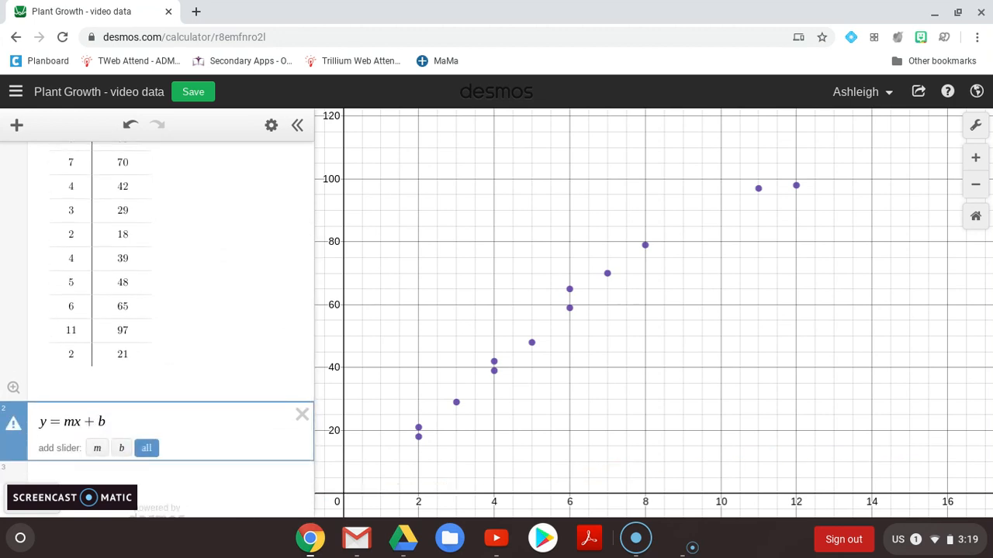
key(Left)
key(Left)
key(Left)
key(BackSpace)
text(~)
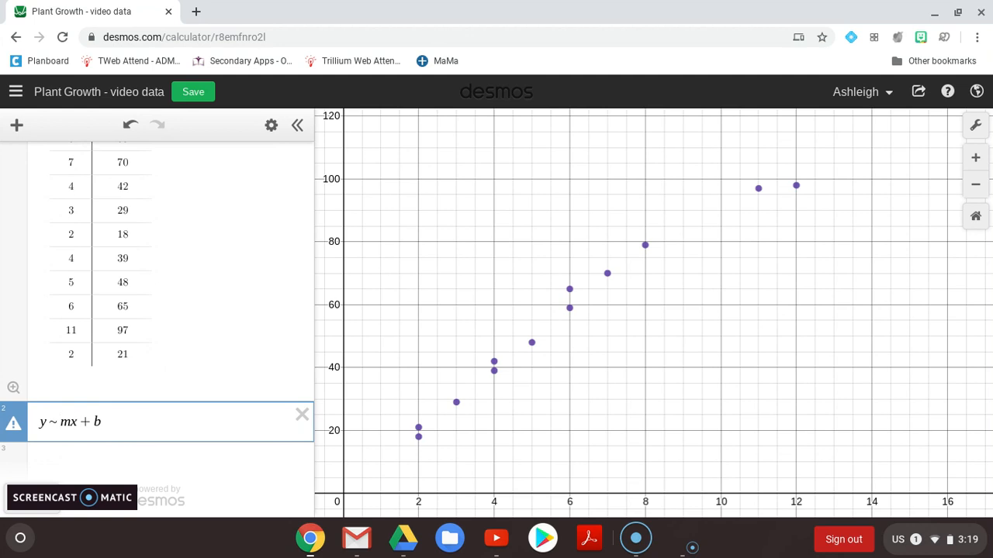
Step: Add the subscript 1 to y and x in the expression so the regression reads y₁~mx₁+b
scroll(115, 213, up, 3)
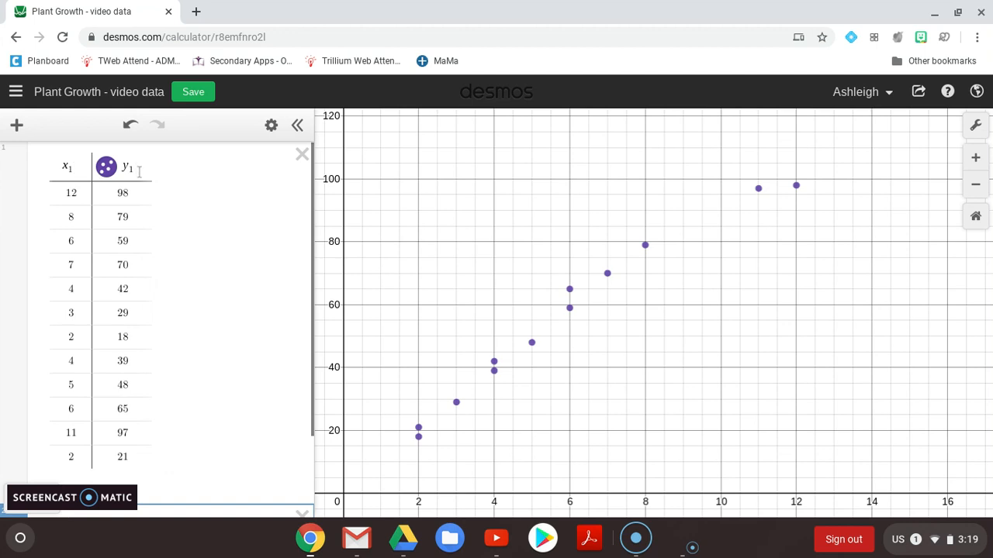
scroll(137, 166, down, 2)
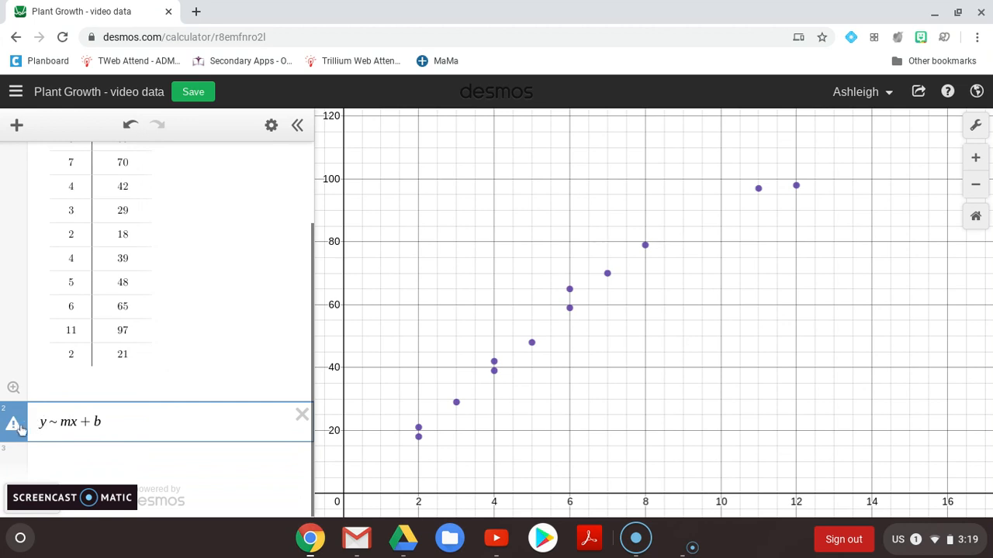
mouse_move(14, 425)
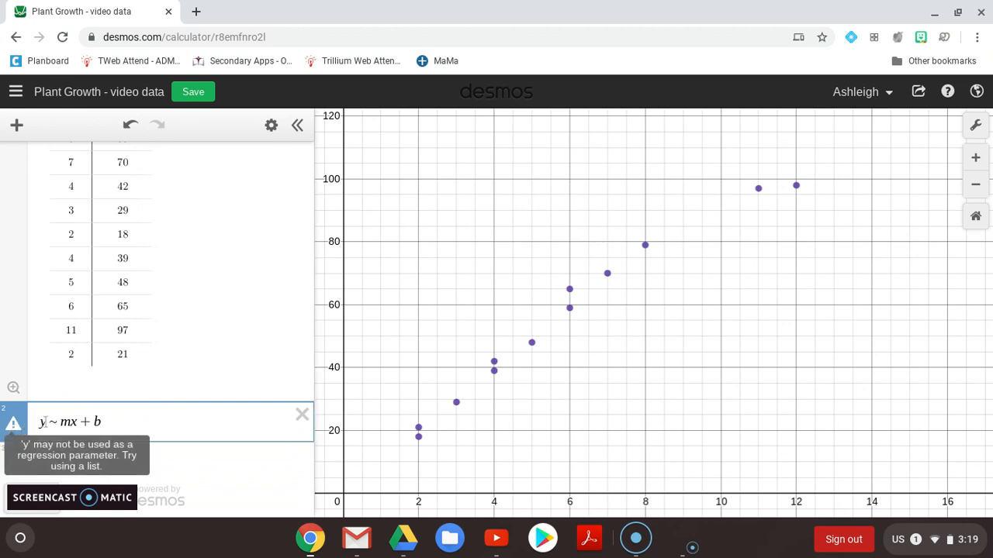
text(_1)
key(Right)
key(Right)
key(Right)
key(Right)
text(_1)
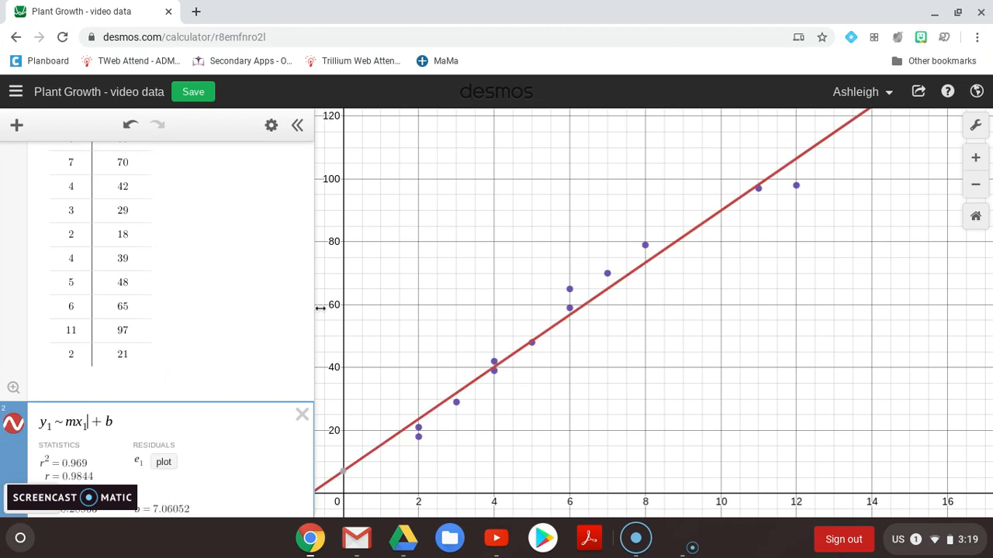
Step: Try the subscript 2 in the table's x₁ column heading, and restore it to x₁
scroll(134, 234, up, 2)
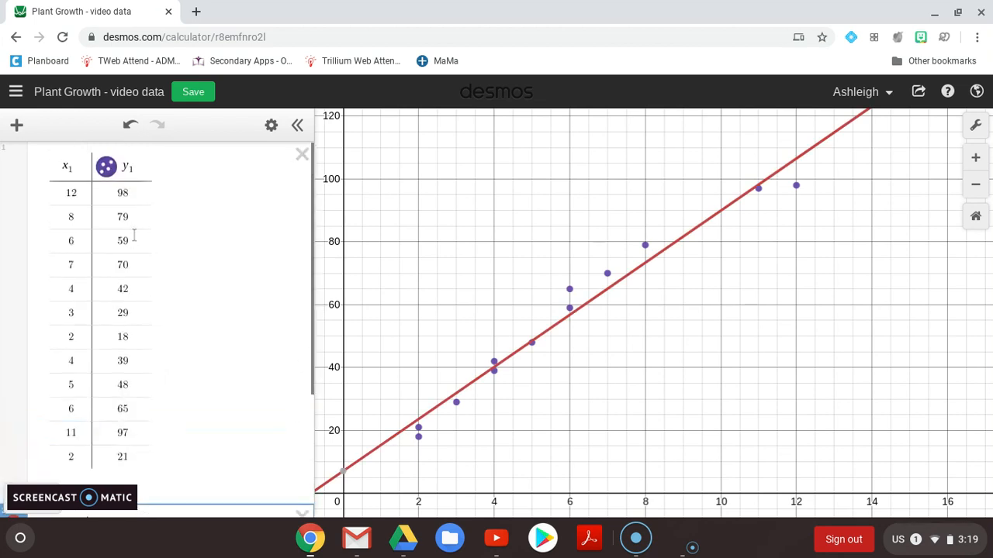
click(79, 164)
key(BackSpace)
text(2)
key(BackSpace)
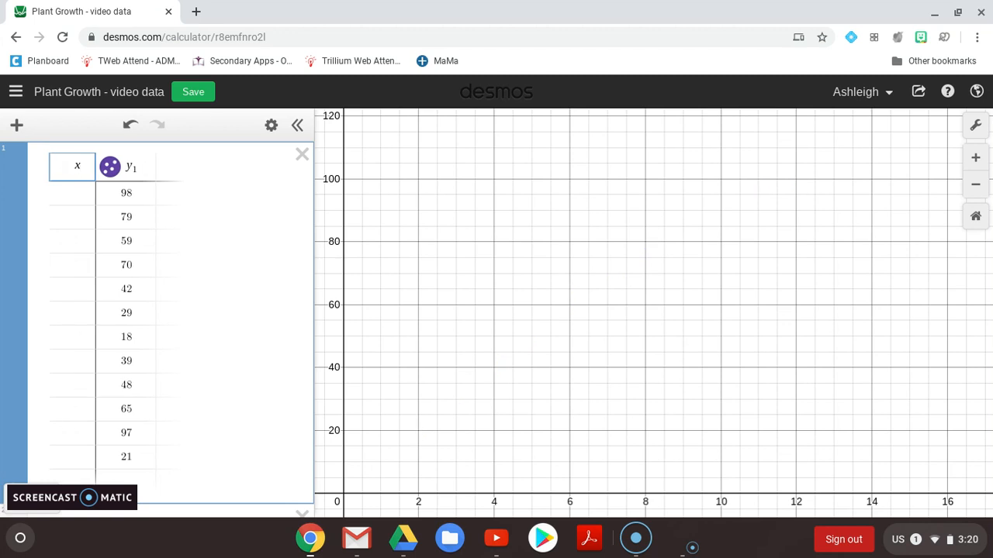
text(1)
scroll(116, 318, down, 2)
scroll(115, 317, down, 1)
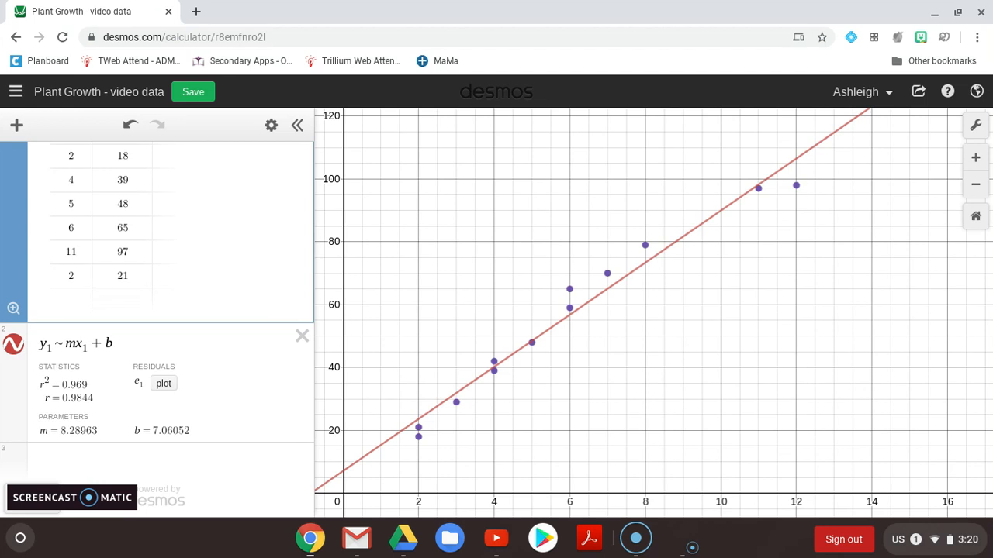
Step: Colour the table's data points green, try the open-circle and cross point styles, and set them to solid dots
click(169, 157)
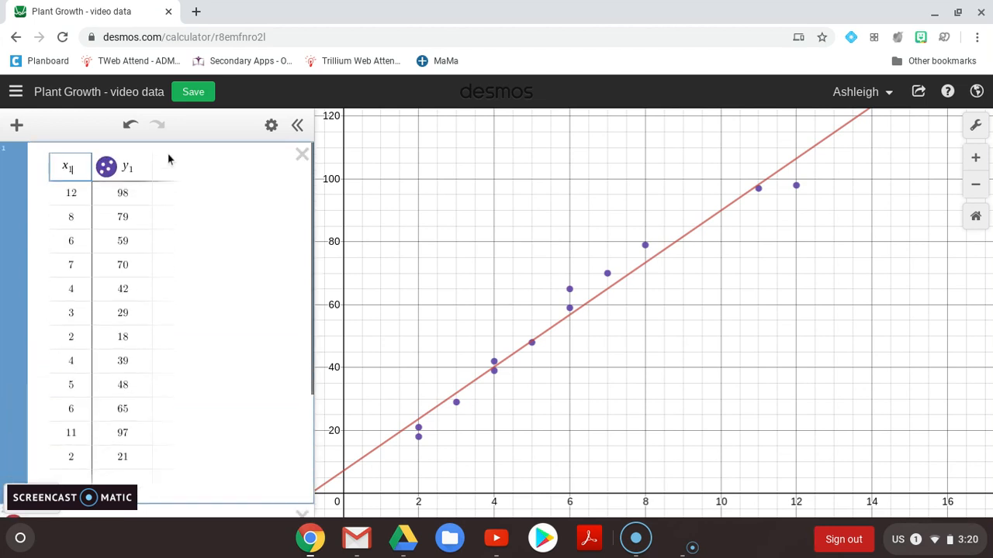
click(106, 168)
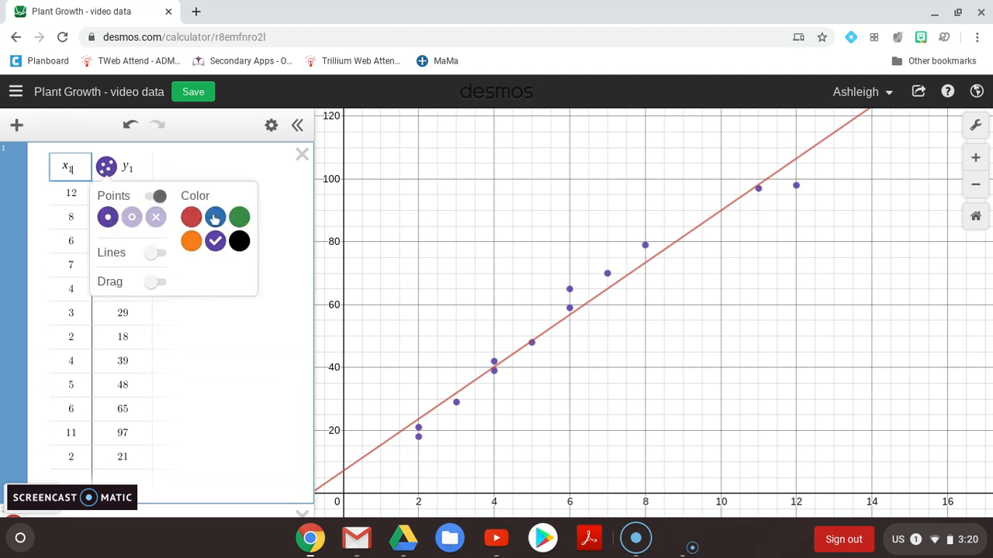
click(240, 218)
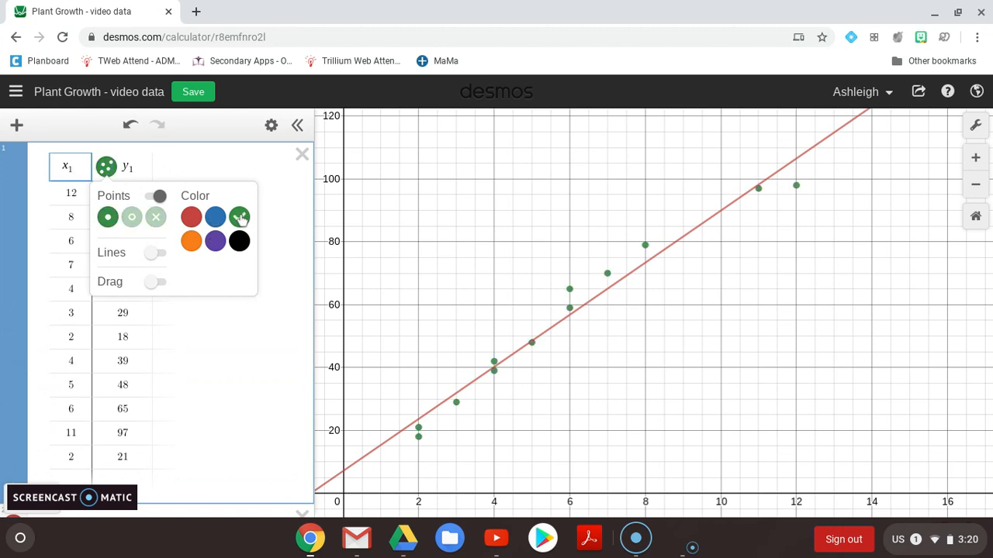
click(132, 218)
click(156, 217)
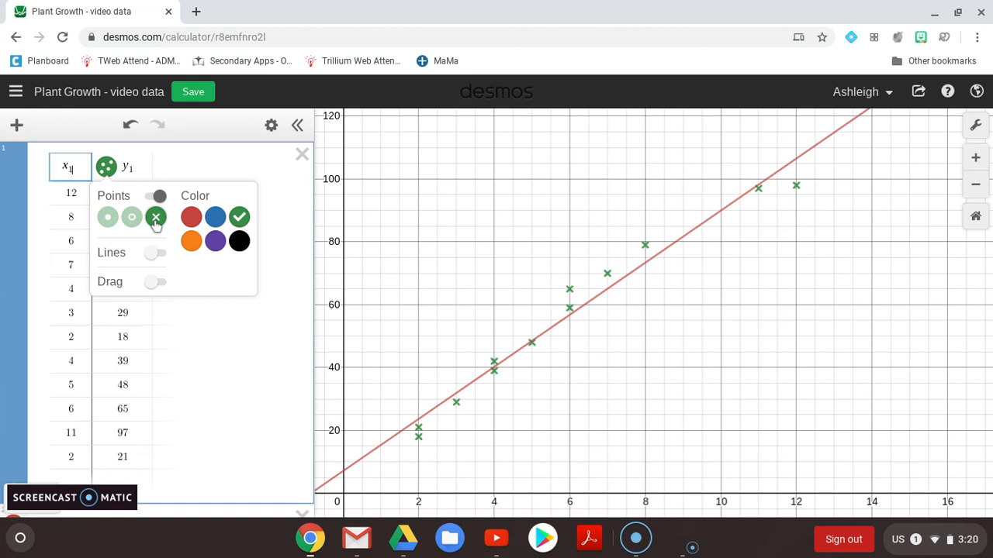
click(107, 219)
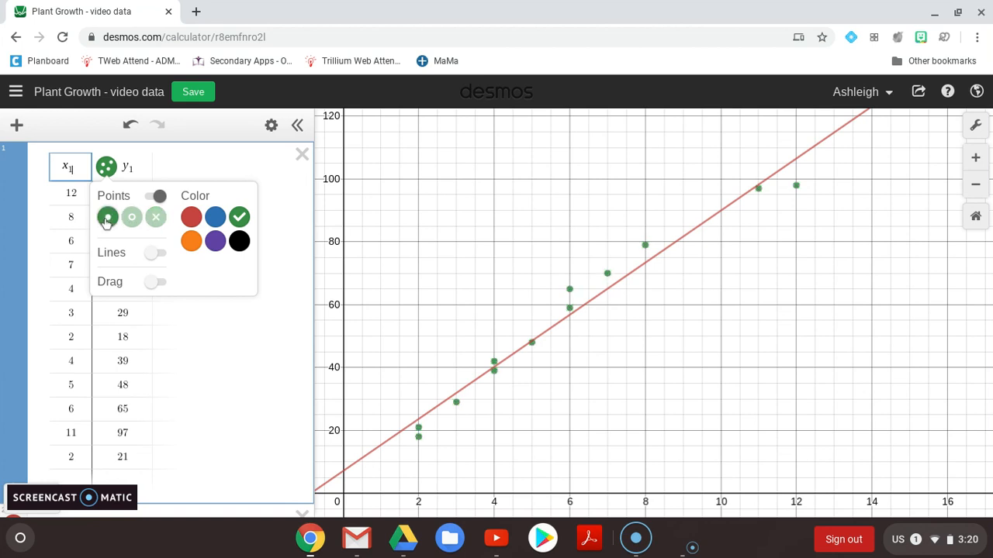
Step: Try the connecting lines and the drag option on the table's data points, and switch both off
click(151, 255)
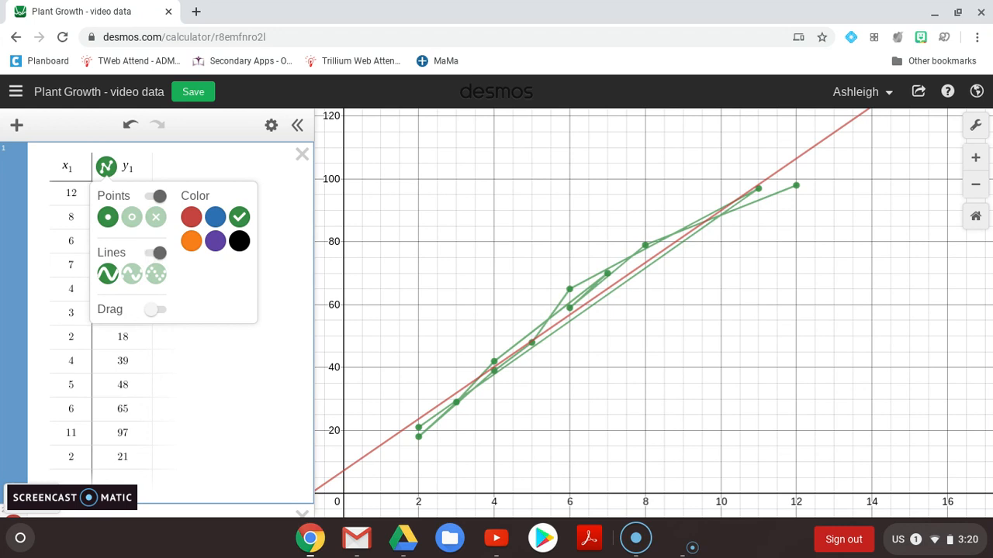
click(151, 254)
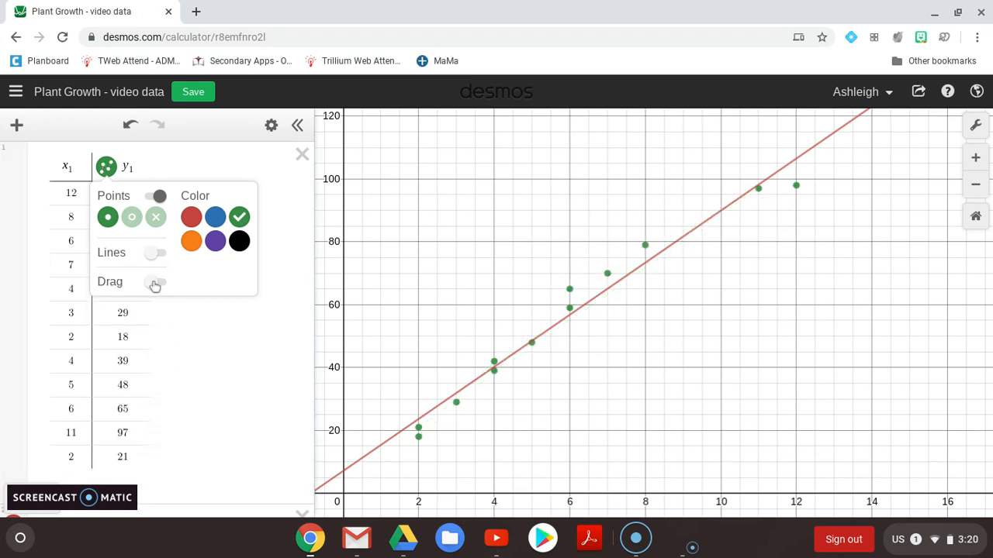
click(154, 284)
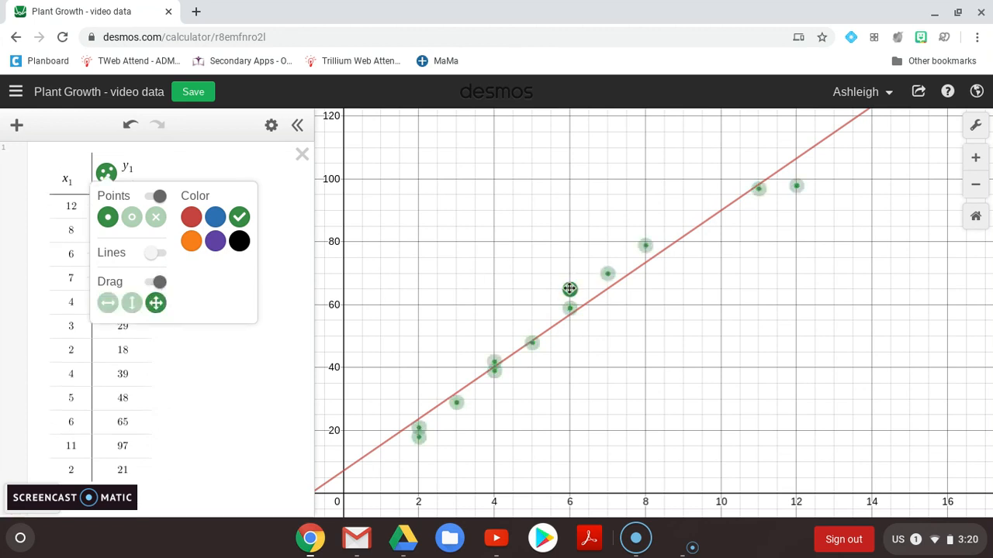
click(155, 284)
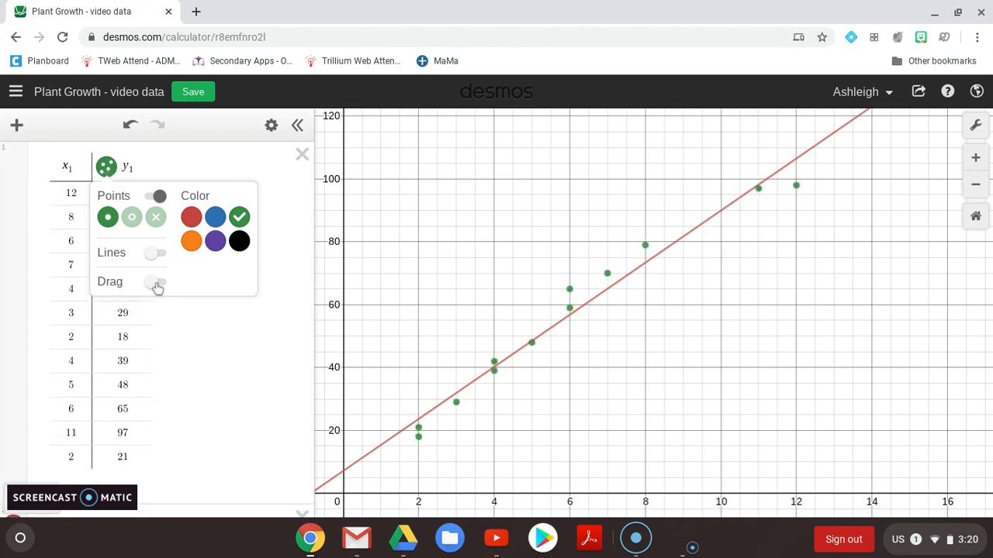
click(211, 406)
Step: Colour the regression line green, try the dotted and dashed styles, and set it to a solid line
scroll(211, 407, down, 3)
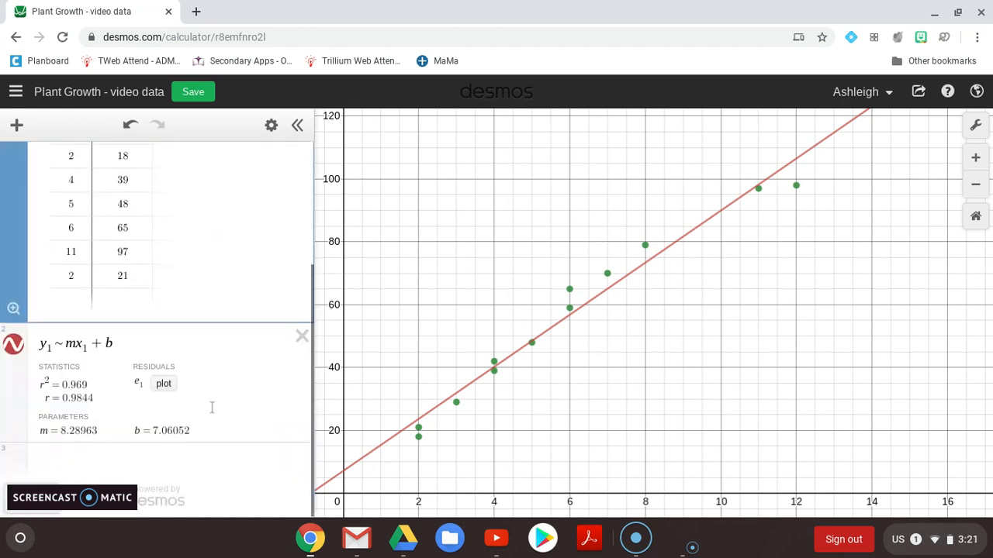
click(14, 347)
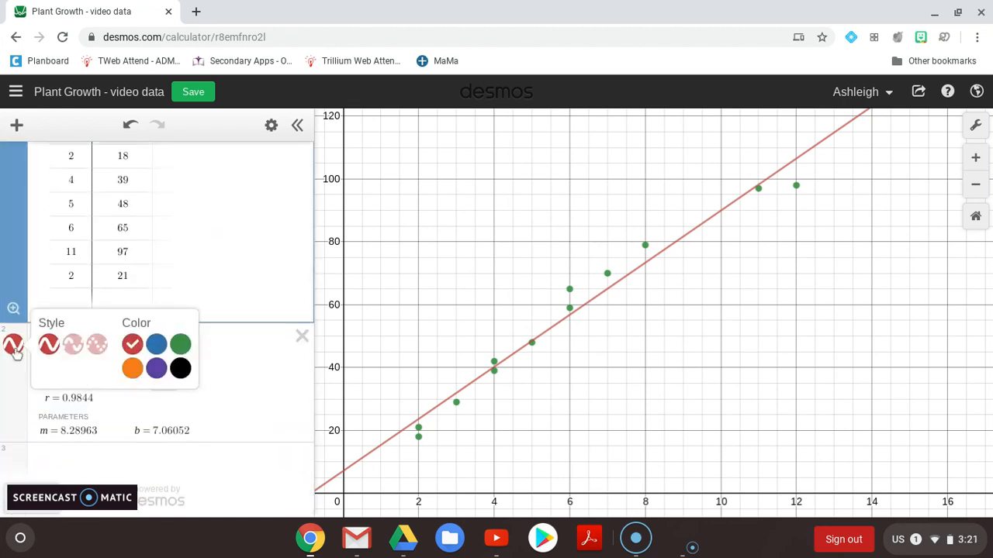
click(186, 351)
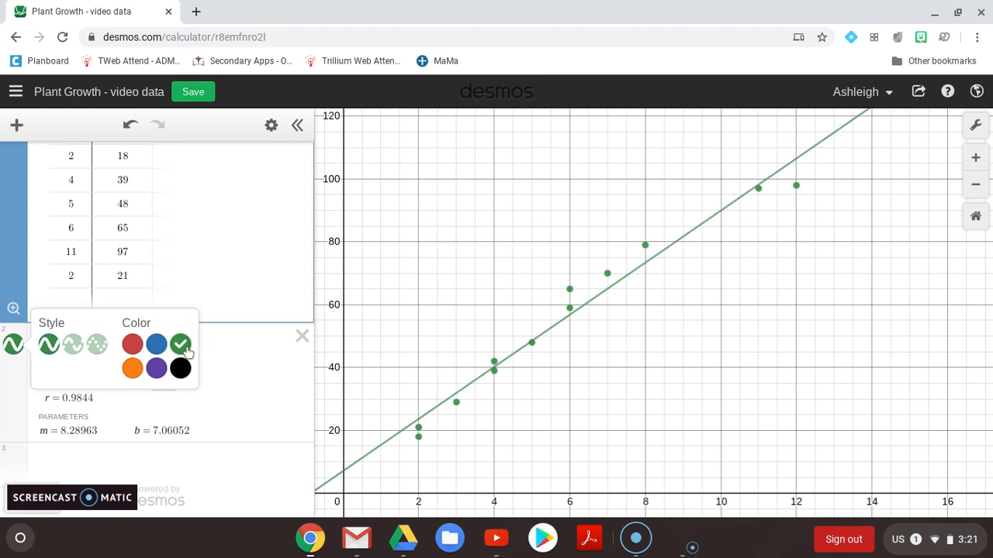
click(97, 347)
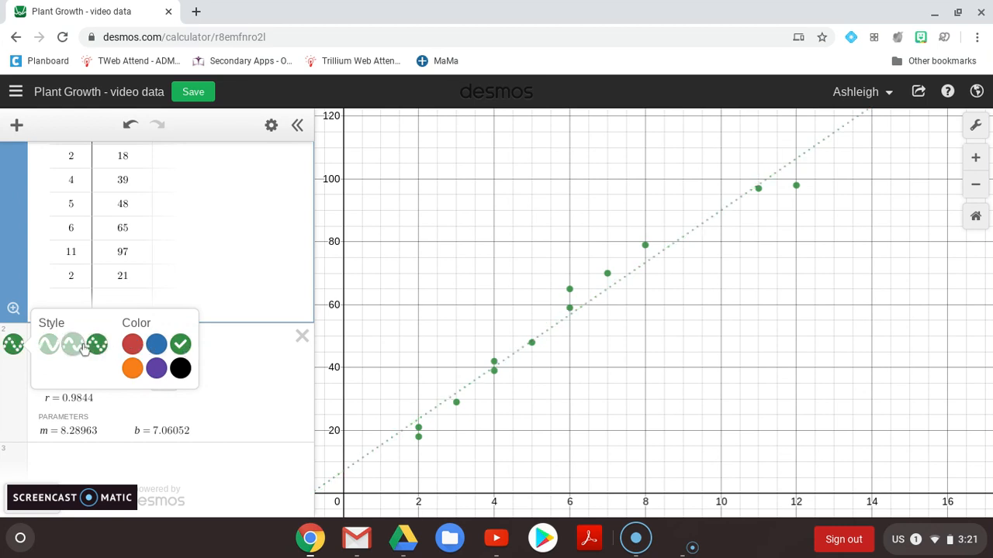
click(73, 346)
click(49, 346)
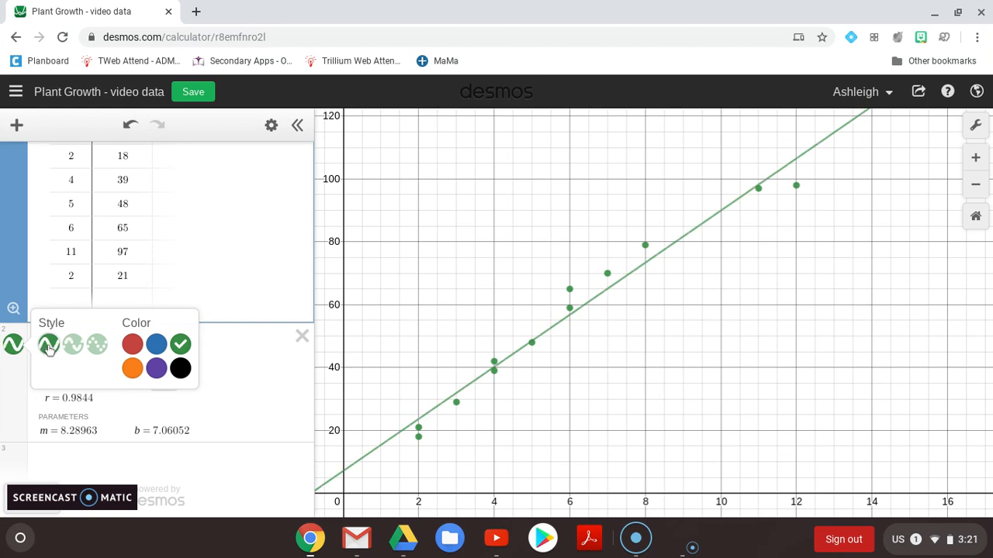
click(14, 345)
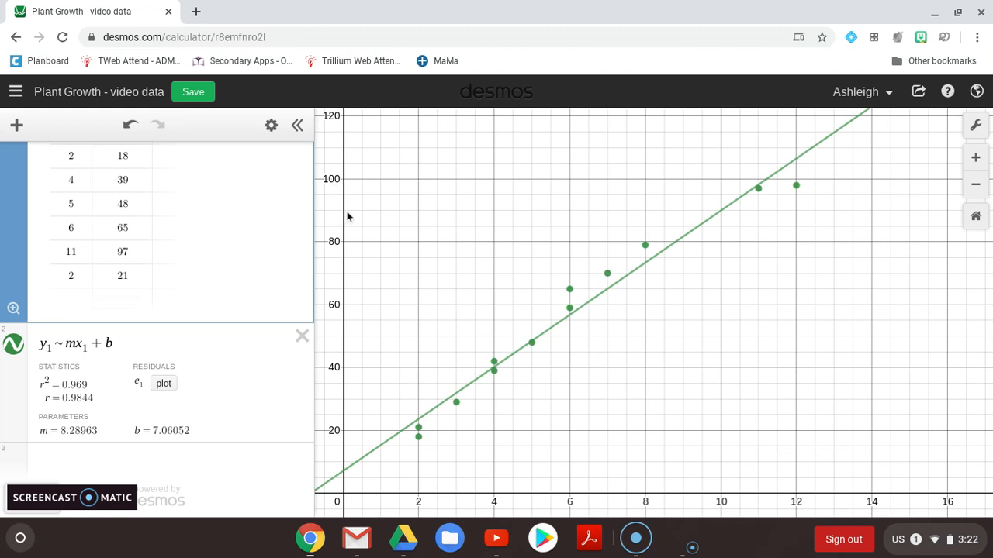
Step: Check the column headings in the Edpuzzle source table and label the x-axis "fertilizer (g)"
key(alt+])
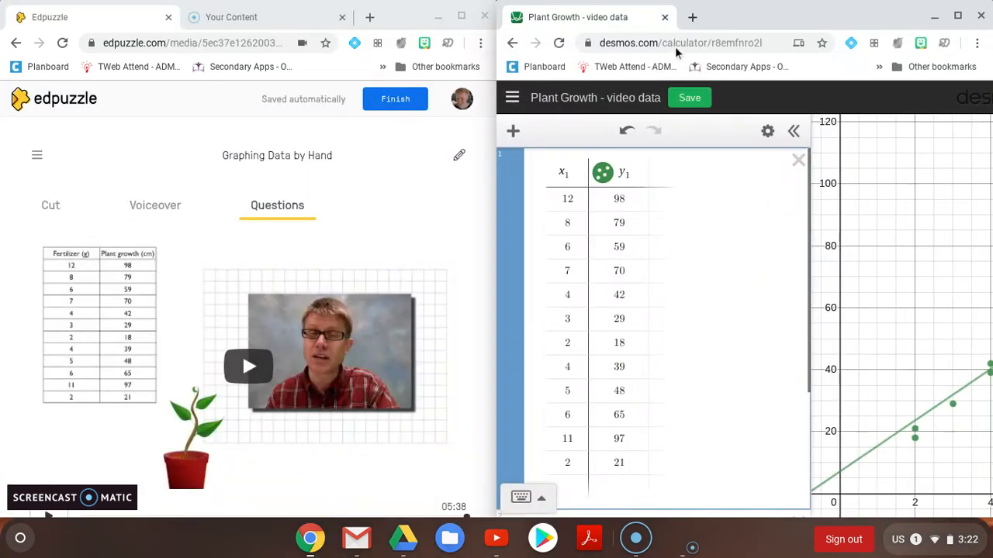
click(957, 15)
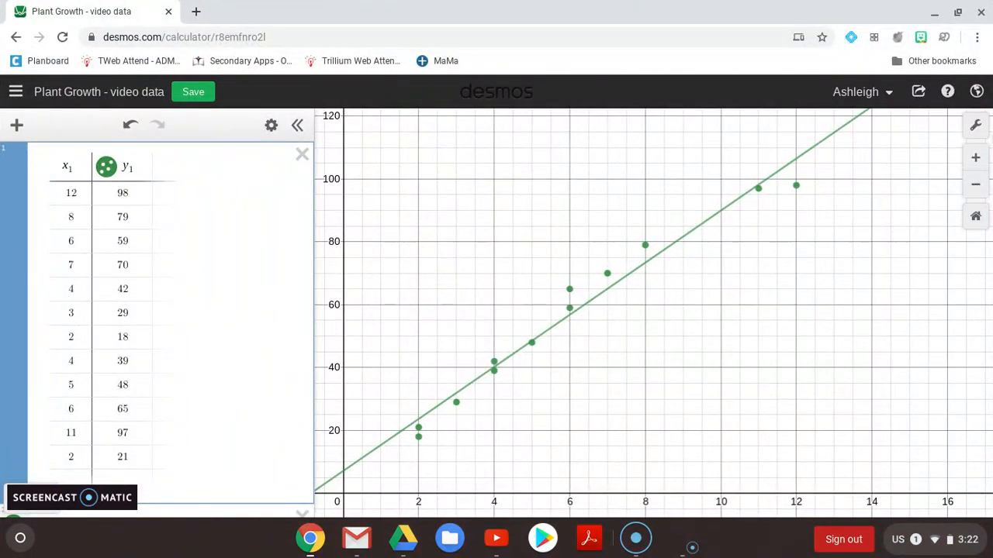
click(976, 126)
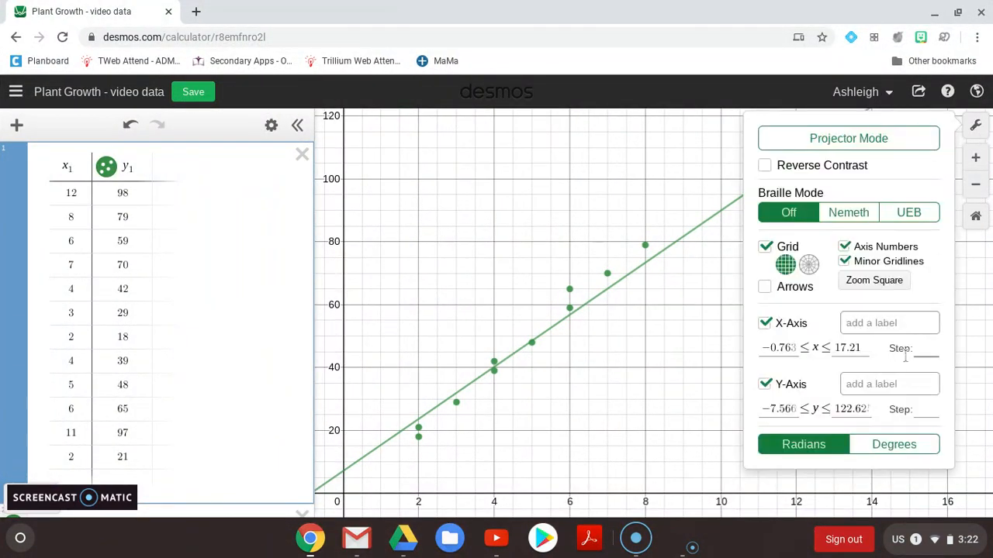
click(905, 322)
text(fertilizer (g))
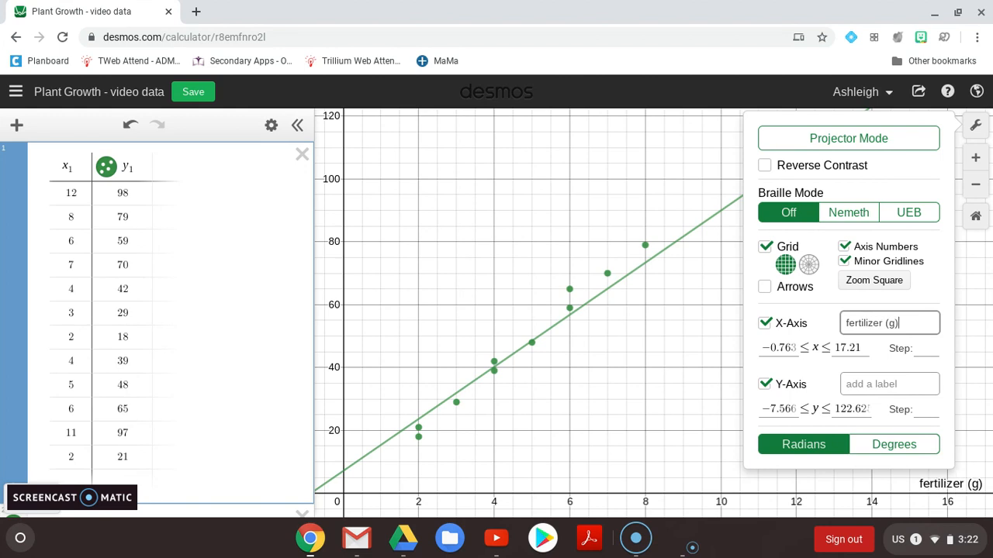
Step: Label the y-axis "plant growth (cm)" and compare both axis labels with the Edpuzzle source table
click(904, 386)
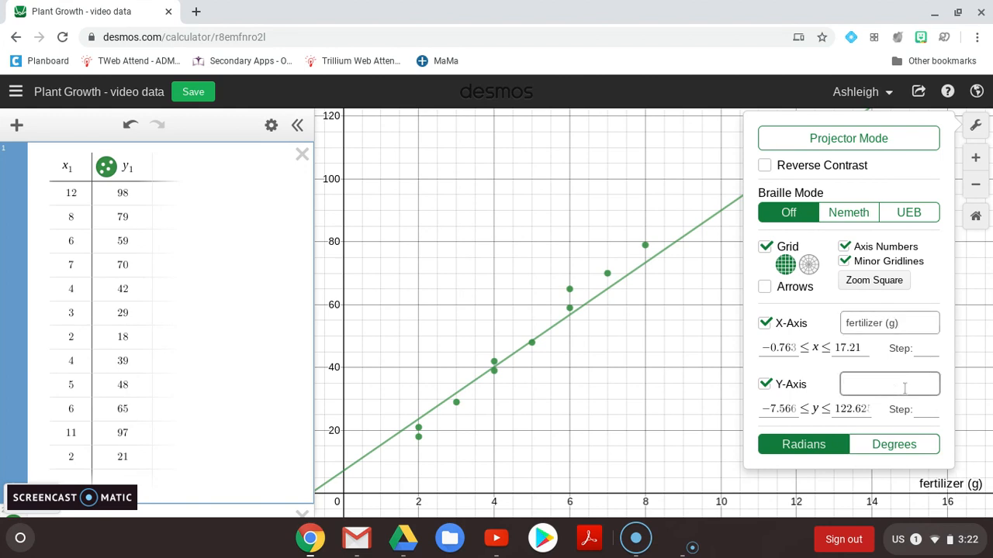
text(plant growt)
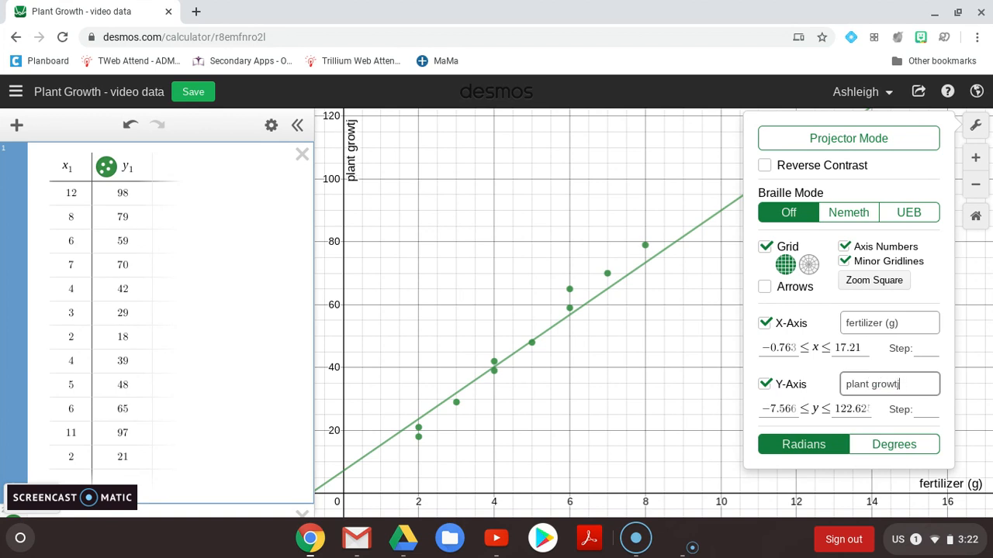
text(h (cm))
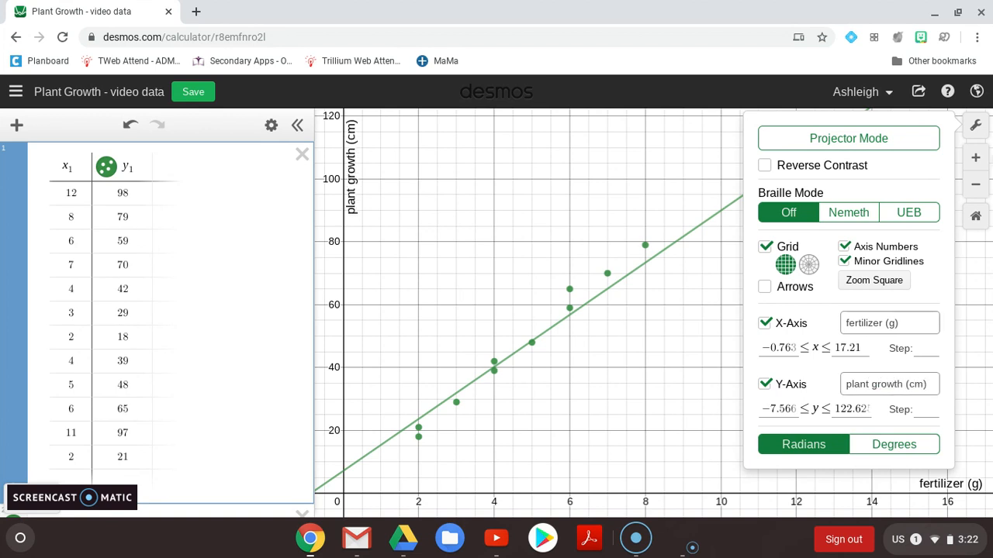
key(alt+bracketright)
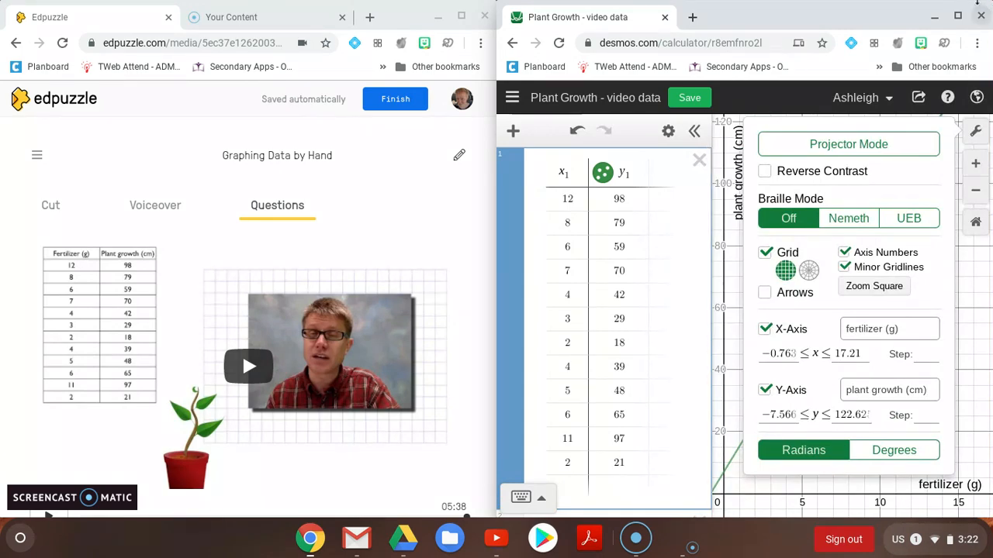
click(958, 16)
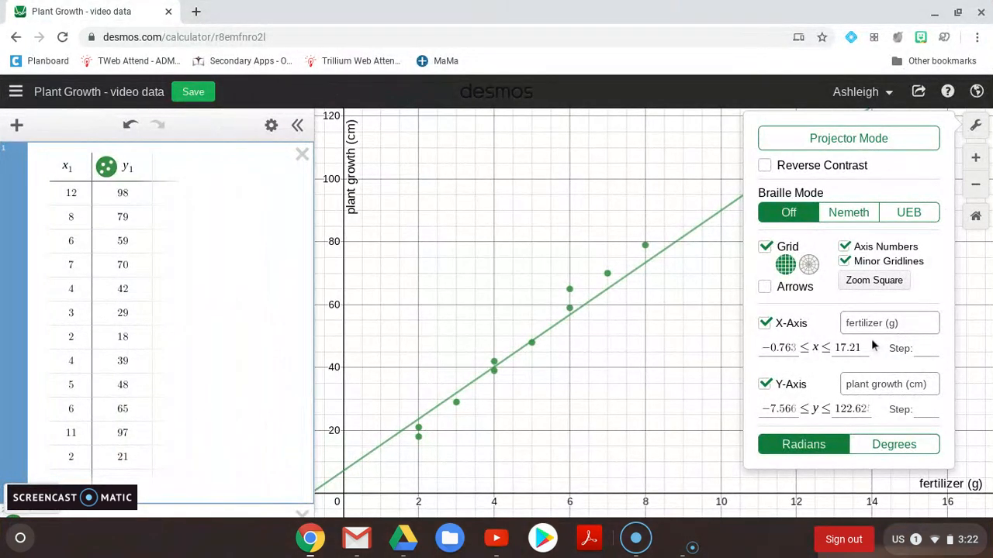
click(975, 125)
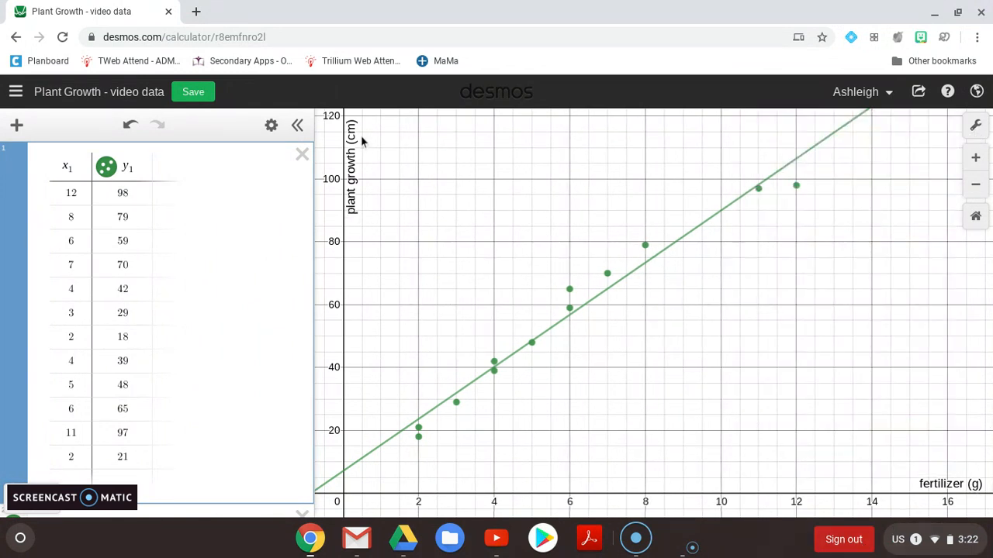
Step: Save the graph as a duplicate titled "Plant Growth - video data" and view the account options
click(102, 96)
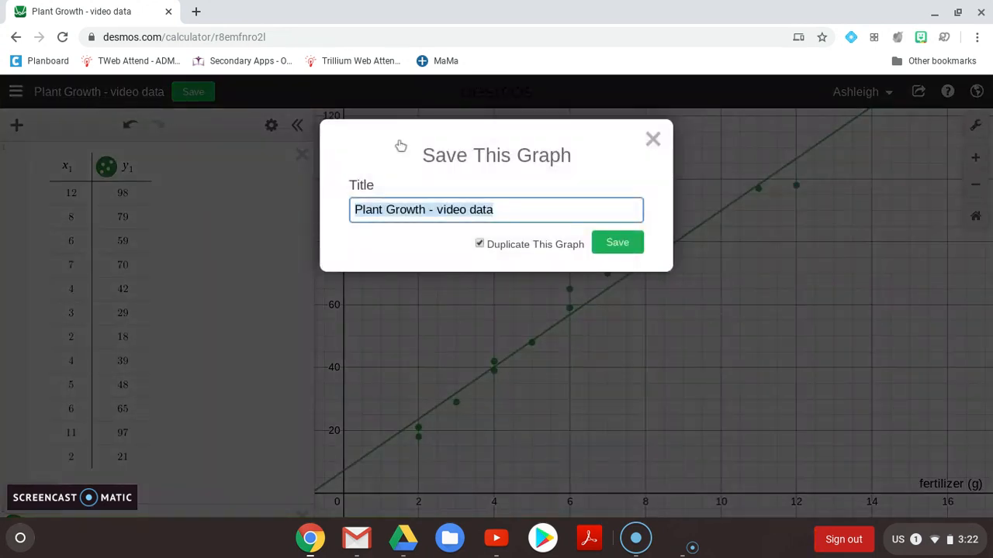
click(618, 244)
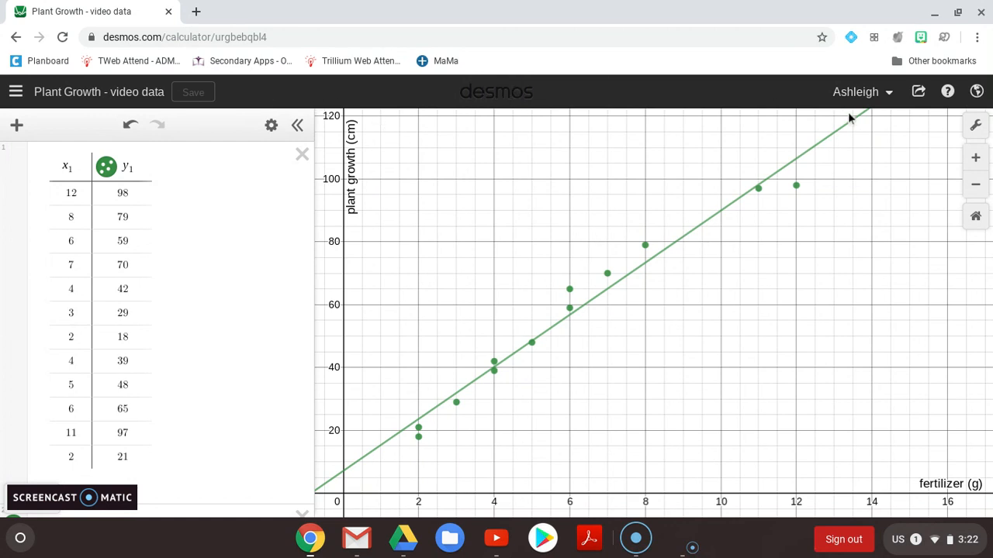
click(892, 95)
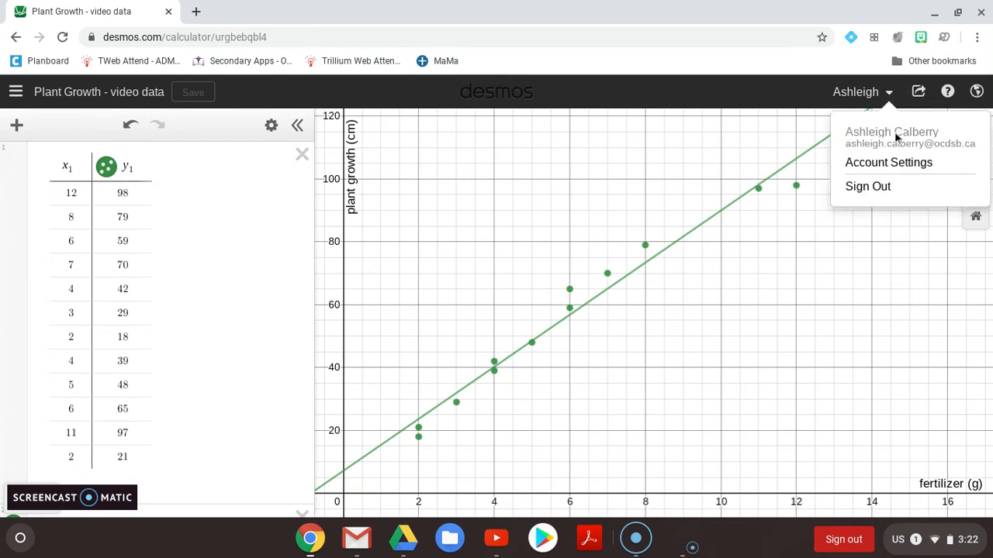
click(809, 102)
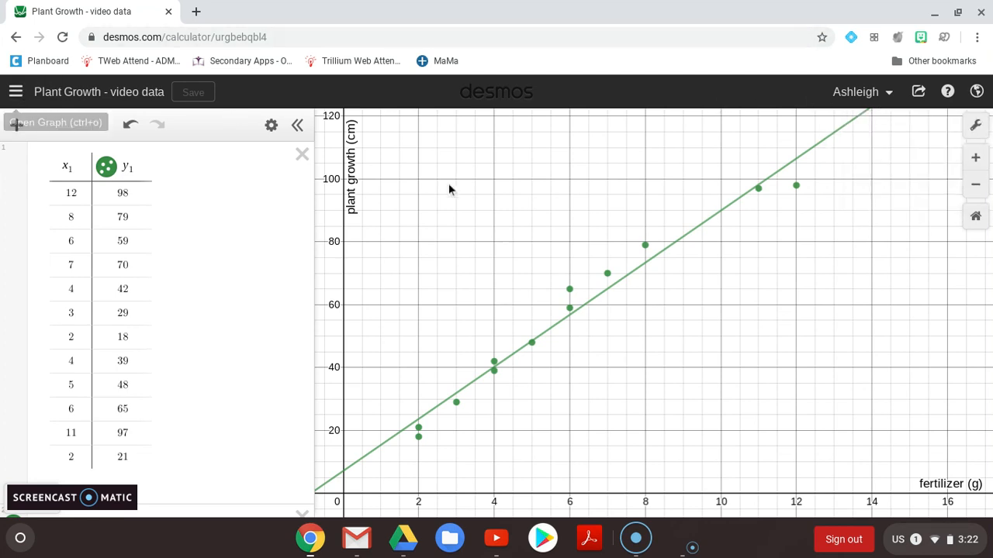
Step: Look through the list of saved graphs for the newly saved version and return to the current graph
click(16, 92)
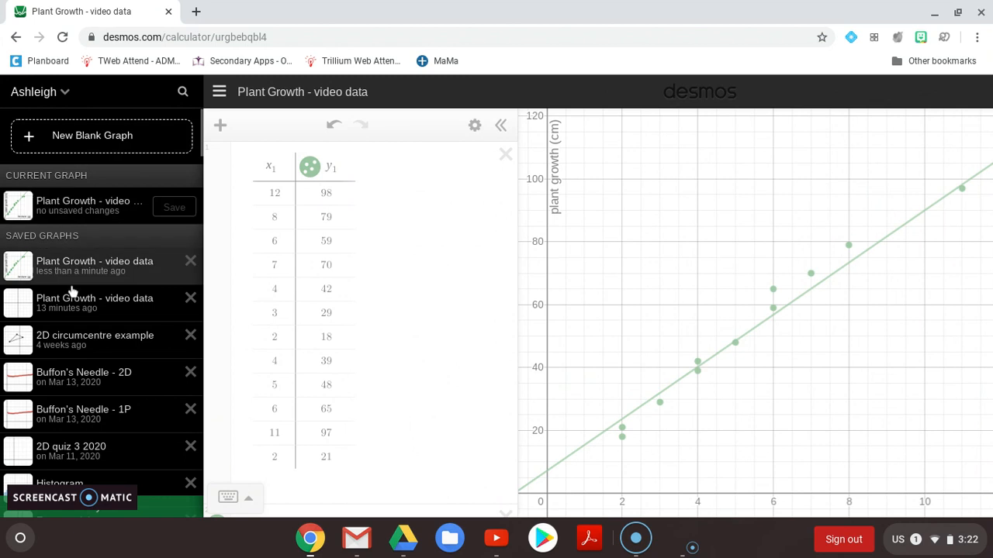
scroll(88, 421, down, 10)
scroll(88, 421, up, 9)
scroll(73, 255, up, 2)
scroll(73, 255, down, 15)
scroll(72, 252, up, 10)
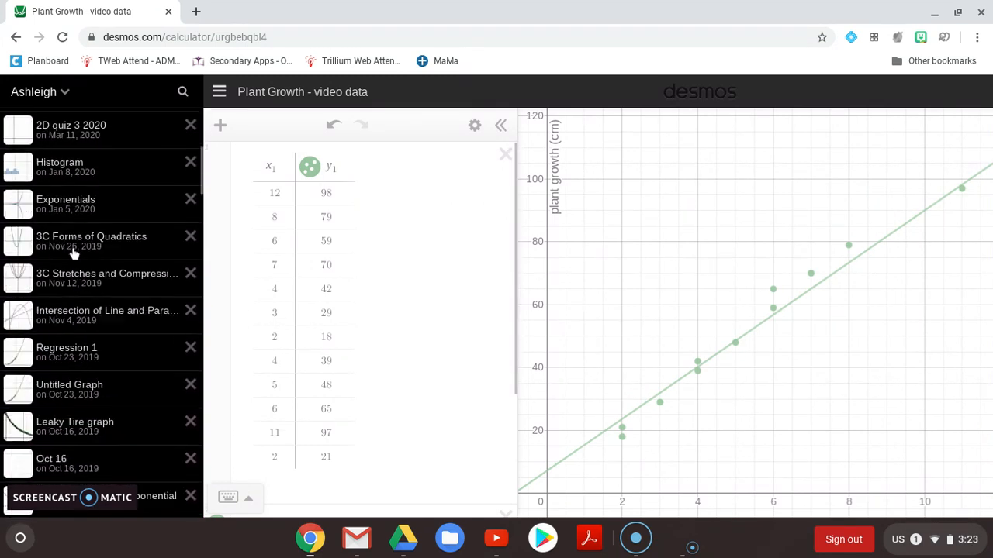
scroll(73, 252, up, 5)
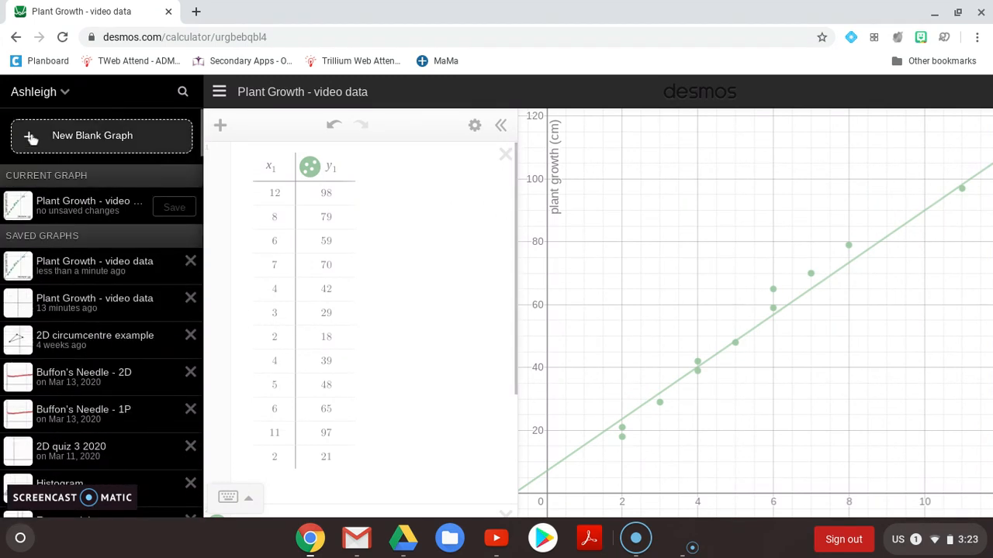
click(218, 93)
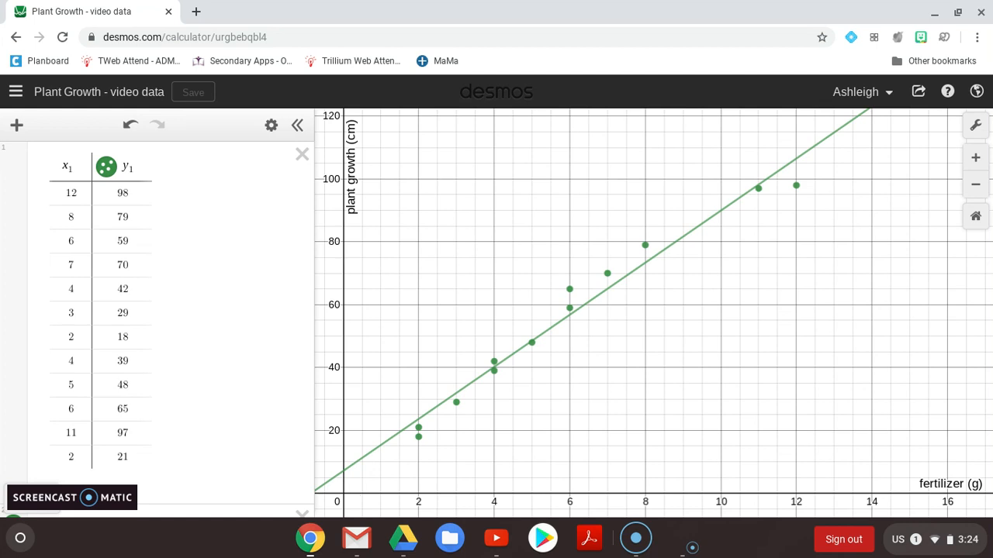
Step: Select the regression line and trace its coordinates close to the y-axis
click(355, 464)
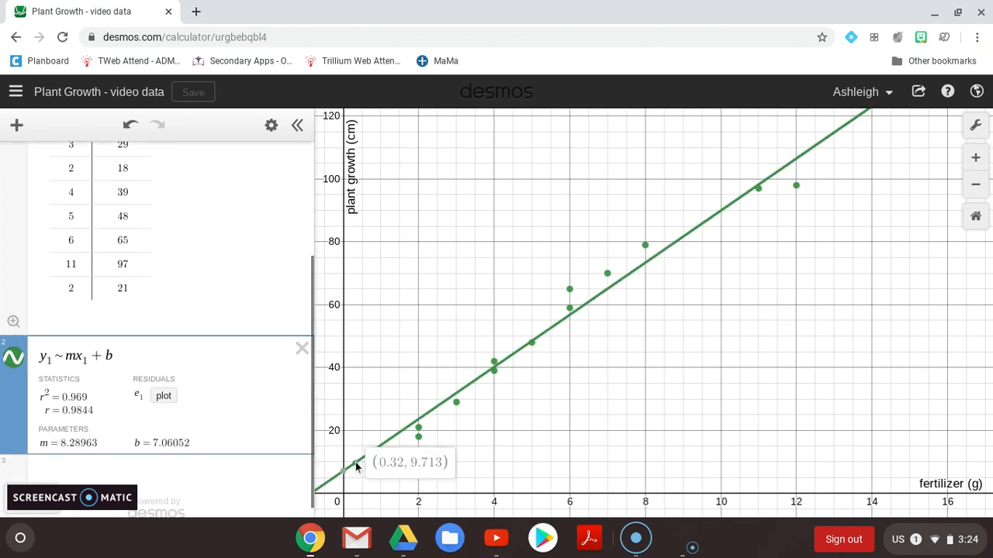
mouse_move(355, 464)
mouse_down()
mouse_move(461, 401)
mouse_move(359, 468)
mouse_up()
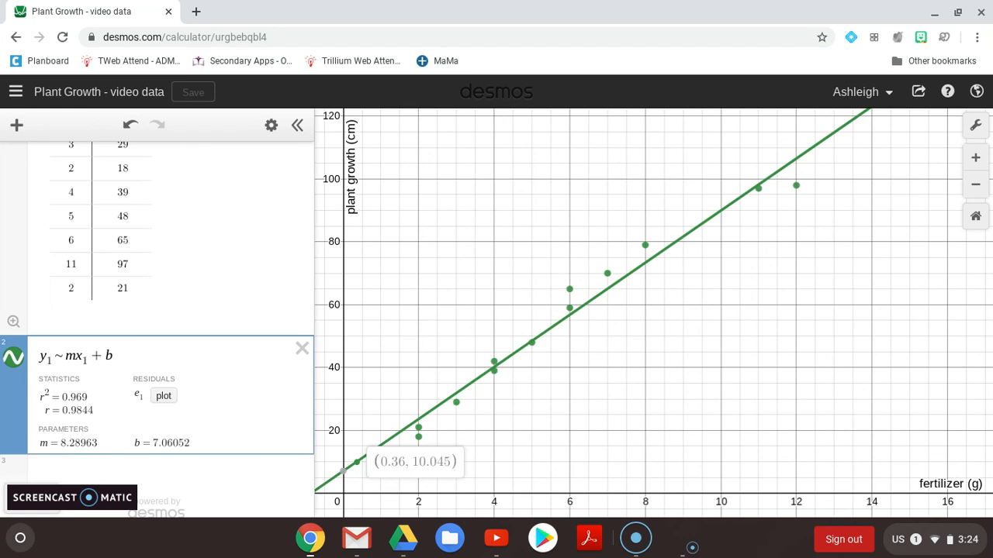
Step: Trace further points along the regression line, from near the y-axis up to its upper end
drag(356, 462, 358, 463)
drag(687, 243, 726, 223)
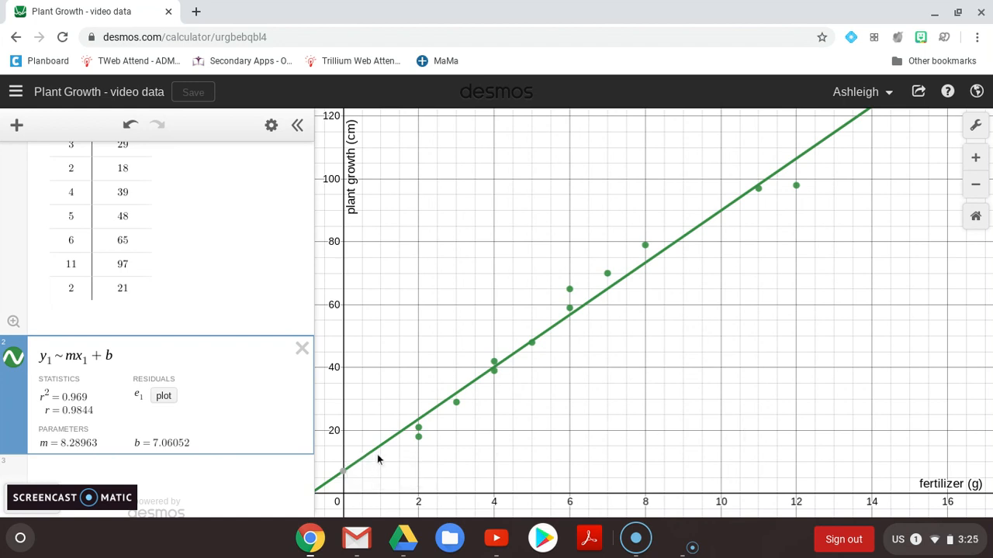
mouse_move(347, 479)
click(864, 131)
Step: Trace the regression line at 20 g of fertilizer to read the extrapolated plant growth
scroll(864, 130, down, 1)
scroll(544, 445, down, 5)
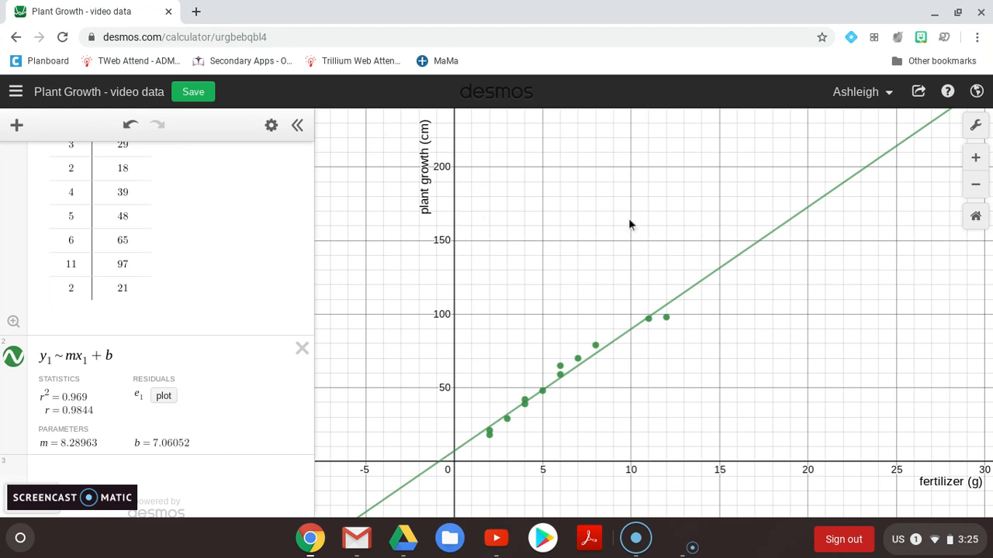
click(809, 213)
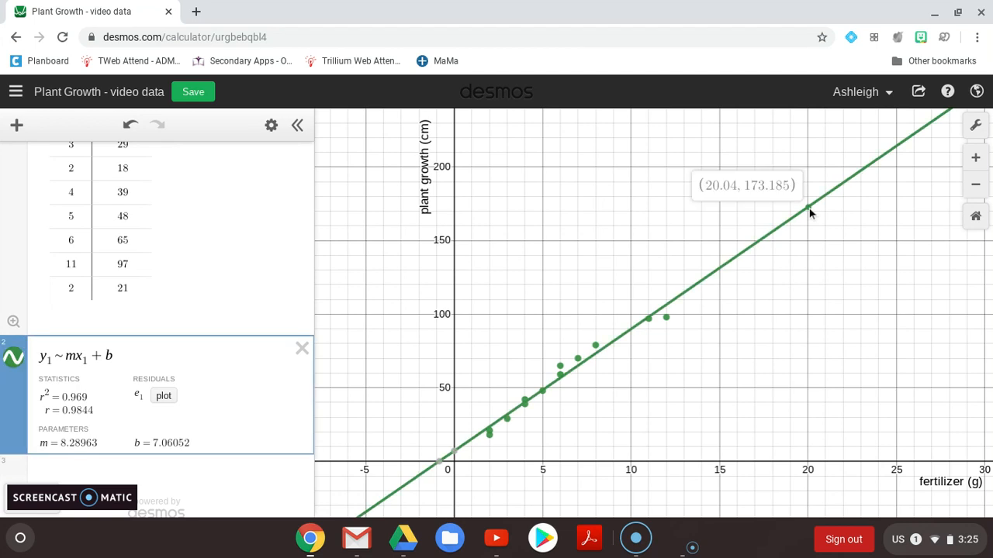
key(Left)
key(Left)
key(Left)
key(Left)
key(Right)
key(Right)
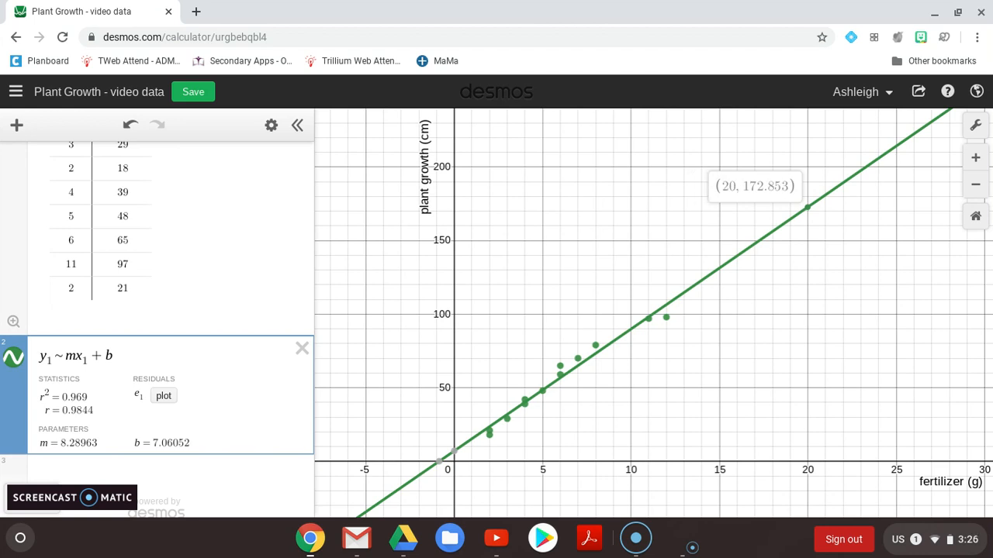
key(Right)
key(Right)
click(809, 213)
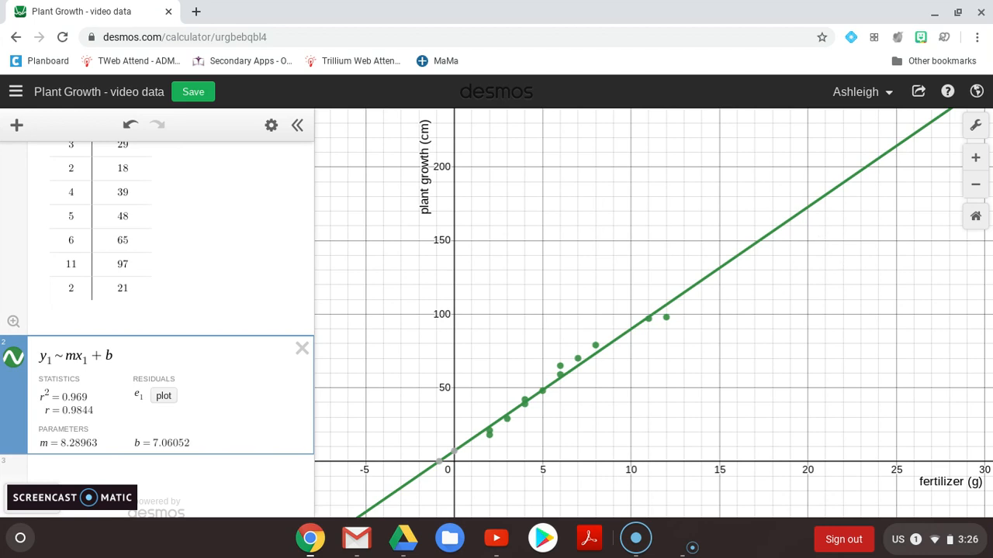
Step: Plot the table's last two points, (2,21) and (11,97), as separate expressions below the regression and start a third point
scroll(277, 183, up, 3)
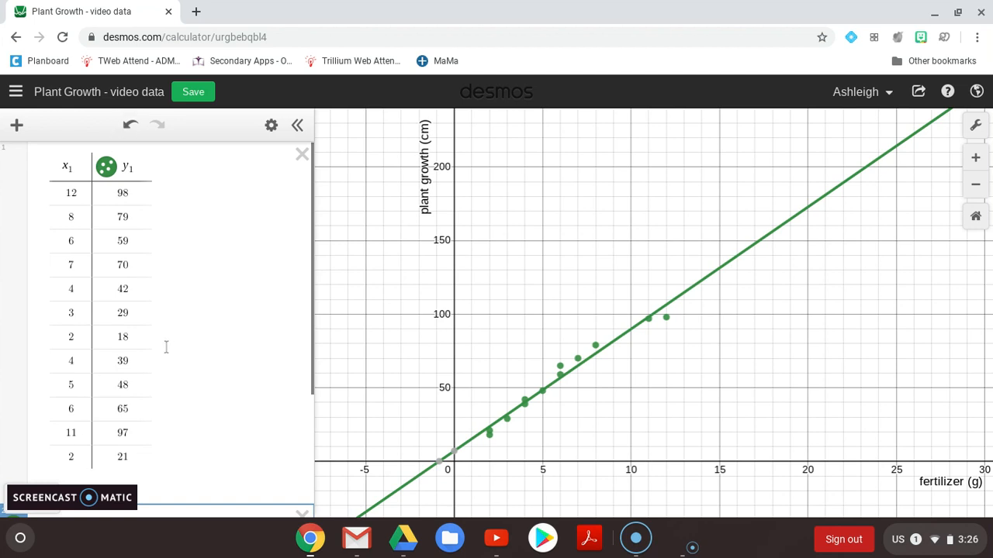
scroll(166, 348, down, 1)
scroll(166, 347, down, 3)
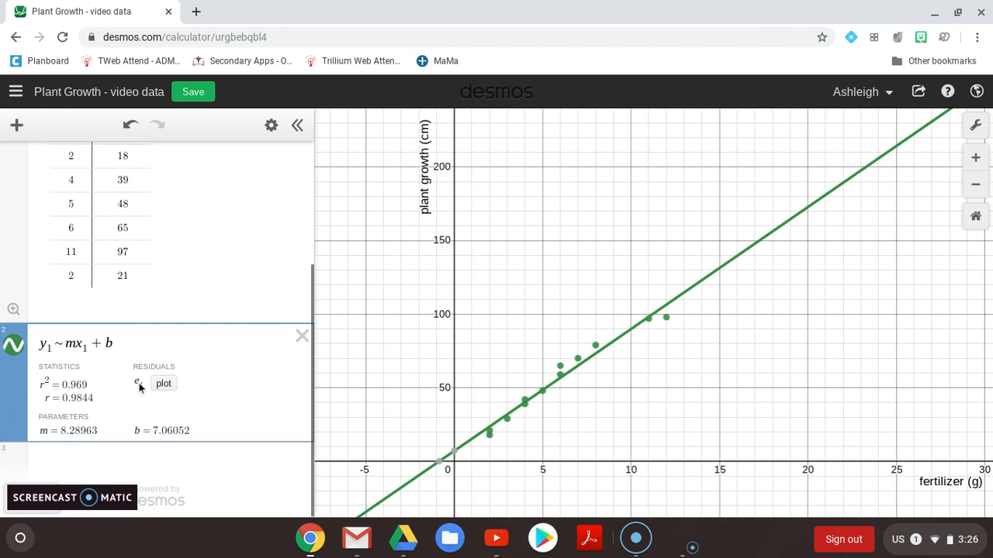
click(135, 458)
text(()
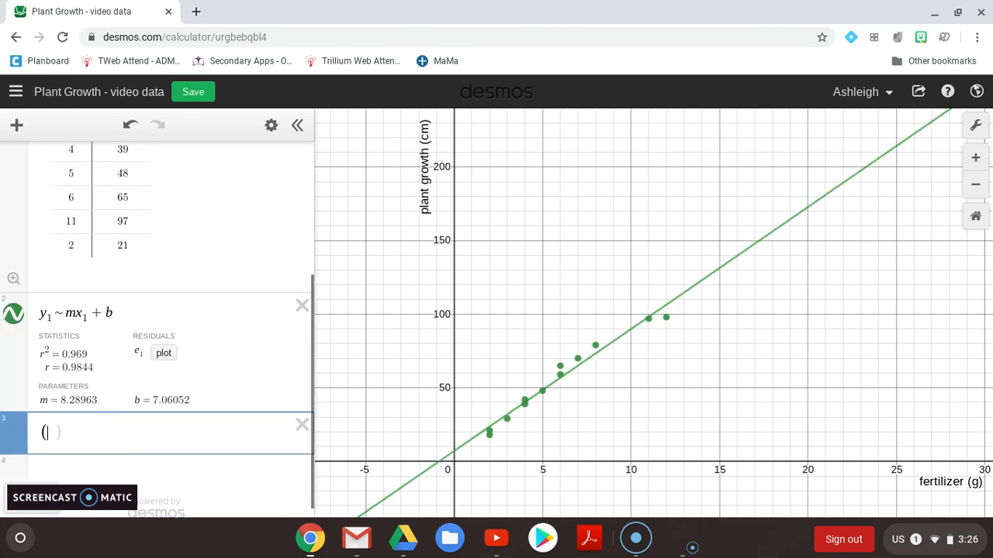
text(2,21)
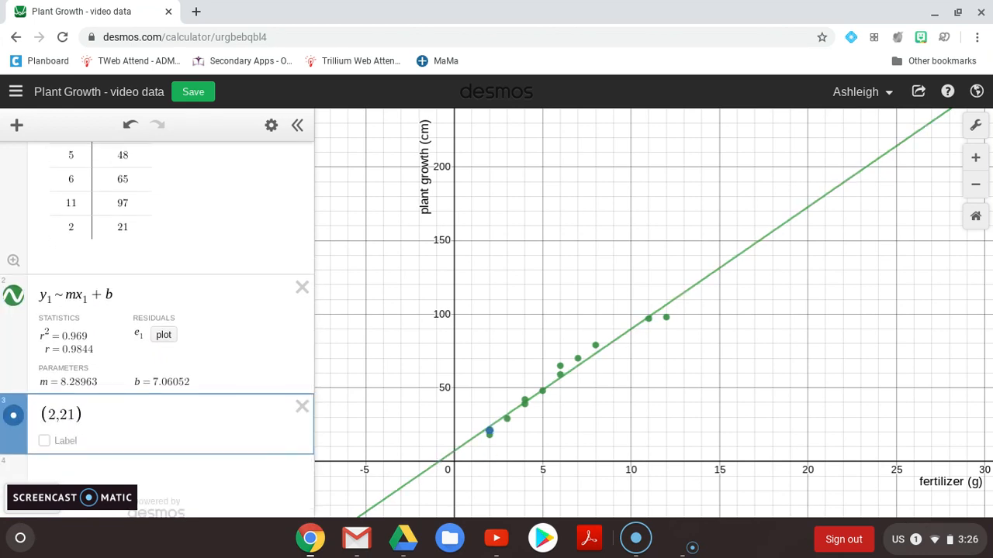
key(Return)
text((11,)
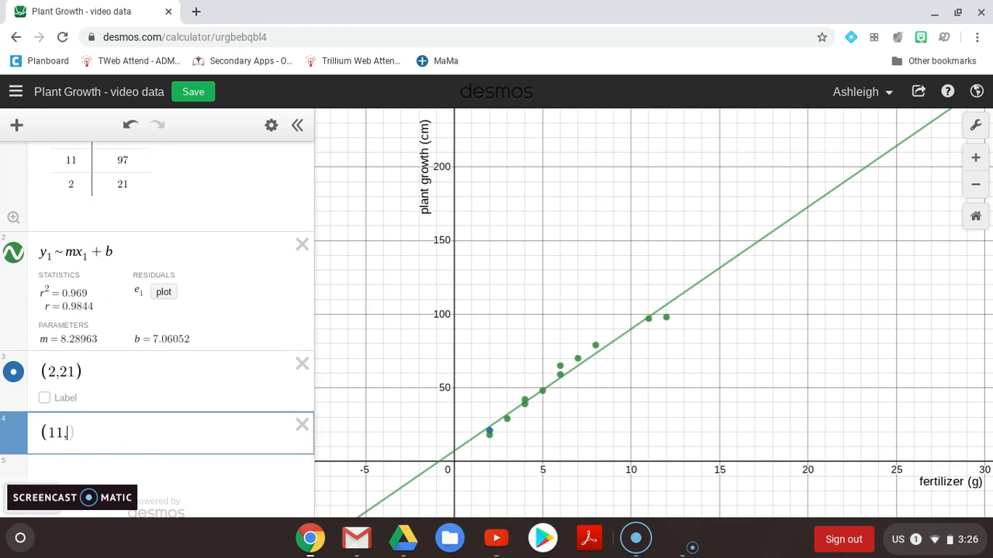
text(97))
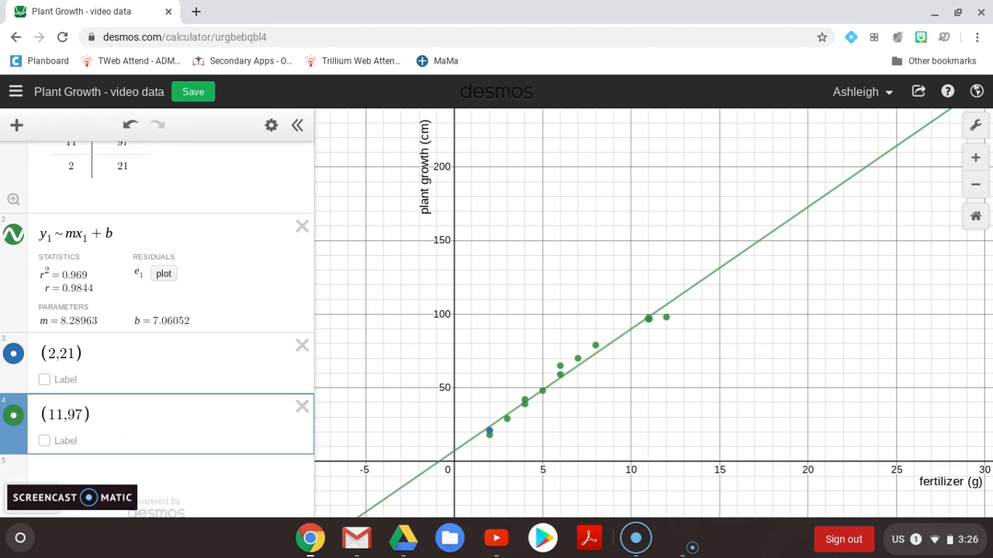
key(Return)
text(()
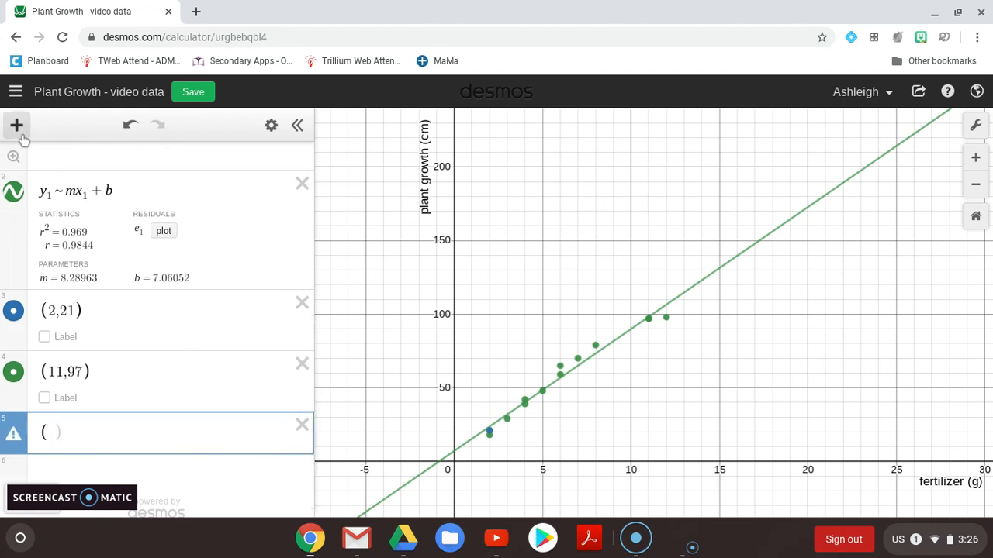
Step: Delete the separate expressions (2,21) and (11,97) and the unfinished point, and return to the data table
click(301, 302)
click(302, 353)
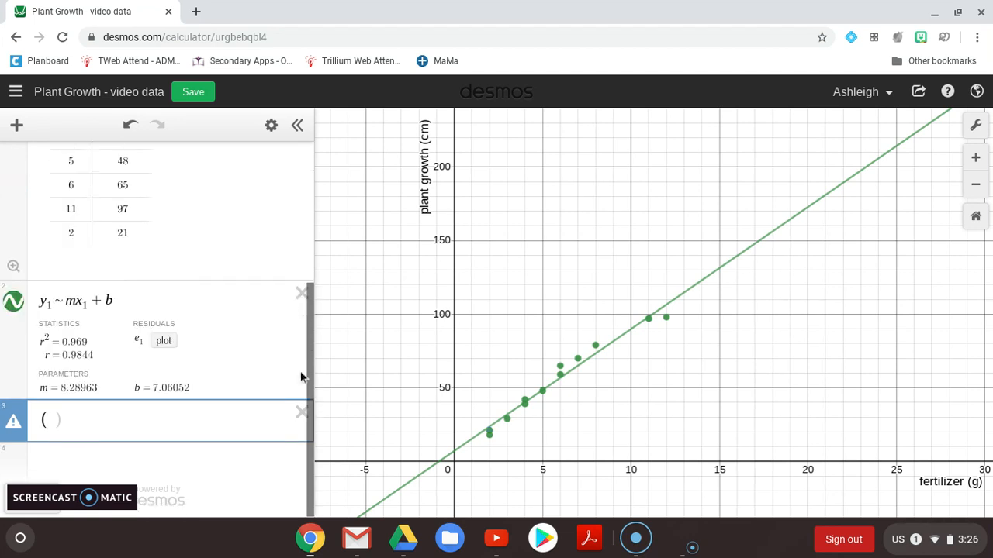
click(302, 412)
scroll(148, 197, up, 5)
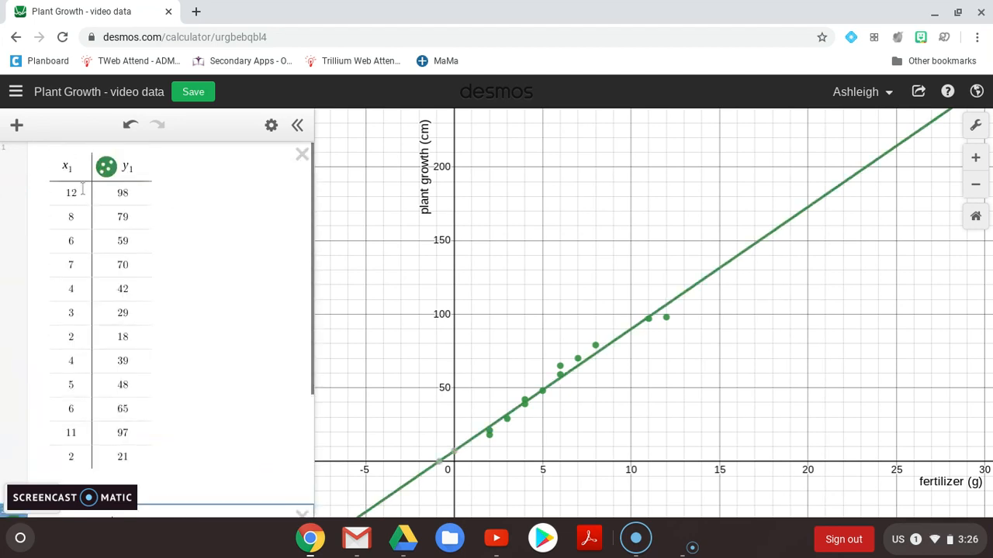